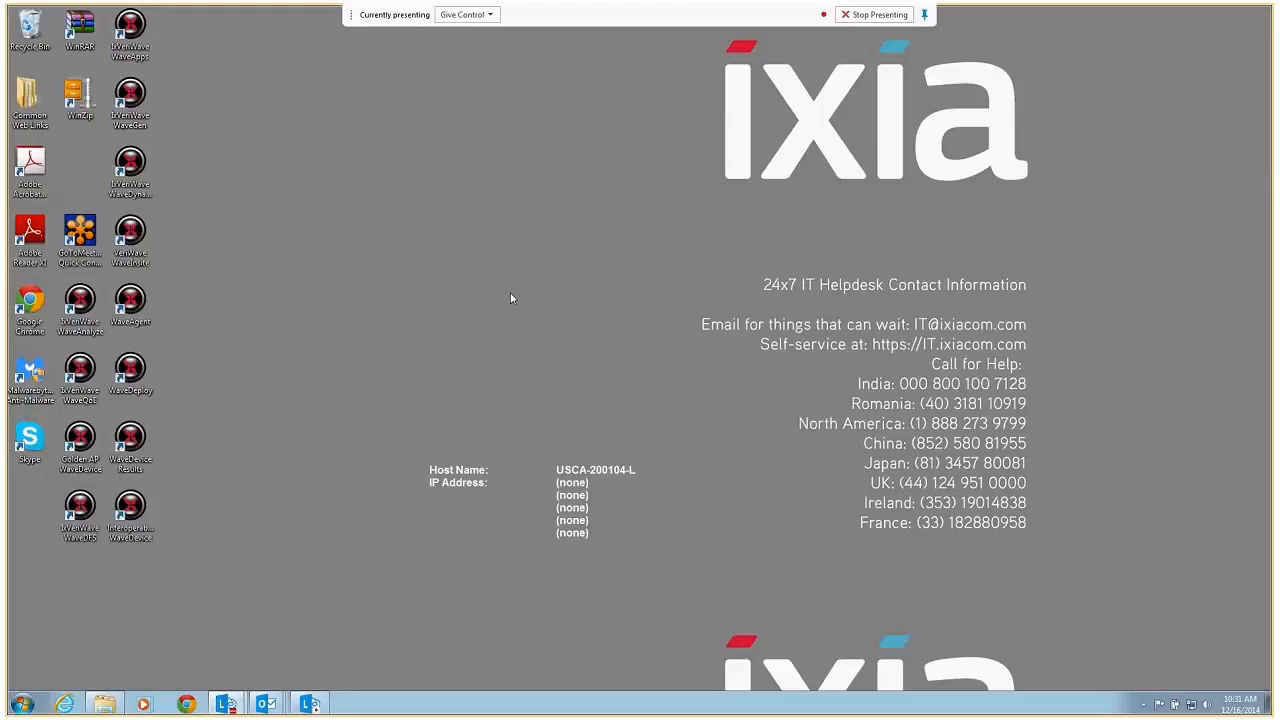
Launch WaveApps, maximize its window and open the Packet Loss benchmark test for configuration
left_click(128, 28)
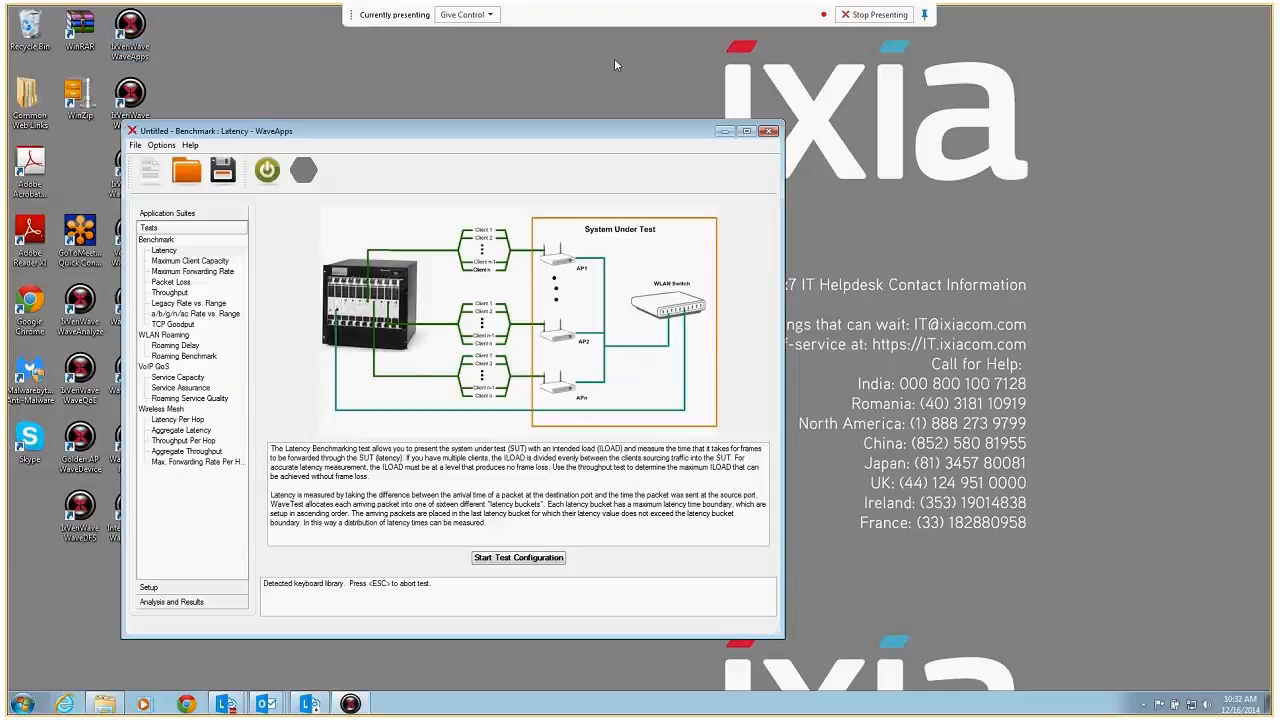
left_click(746, 131)
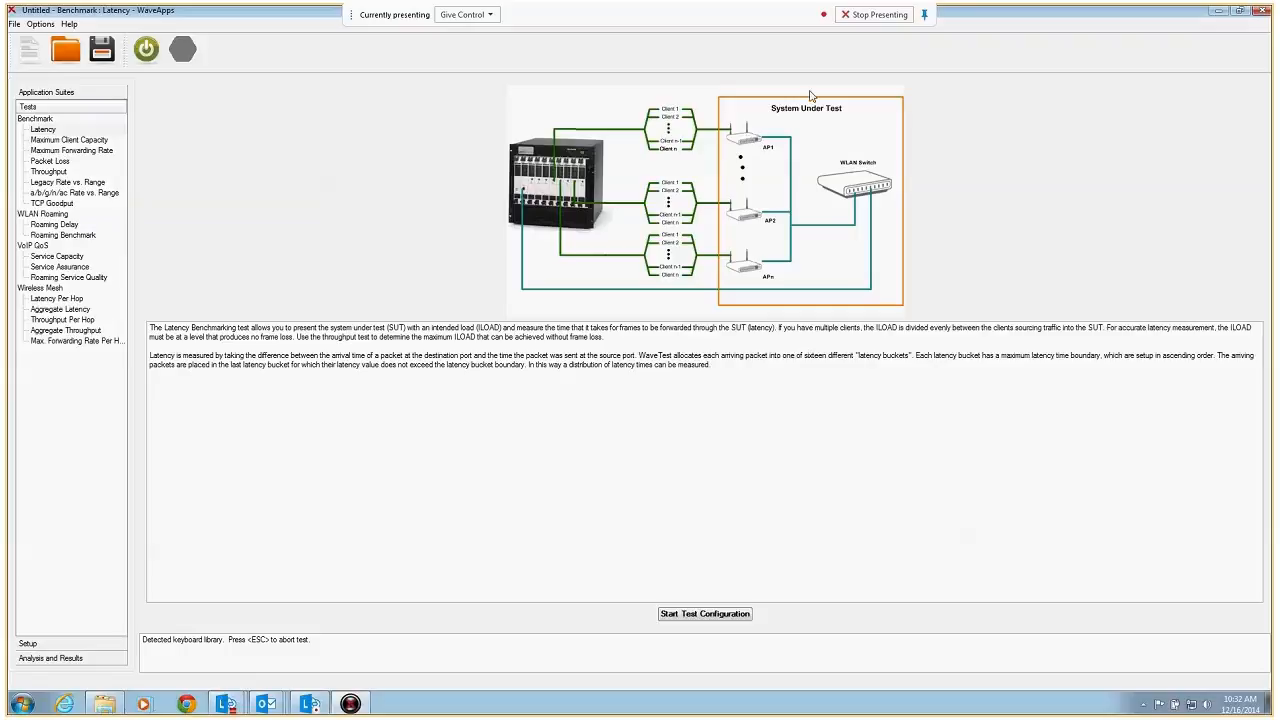
double_click(65, 163)
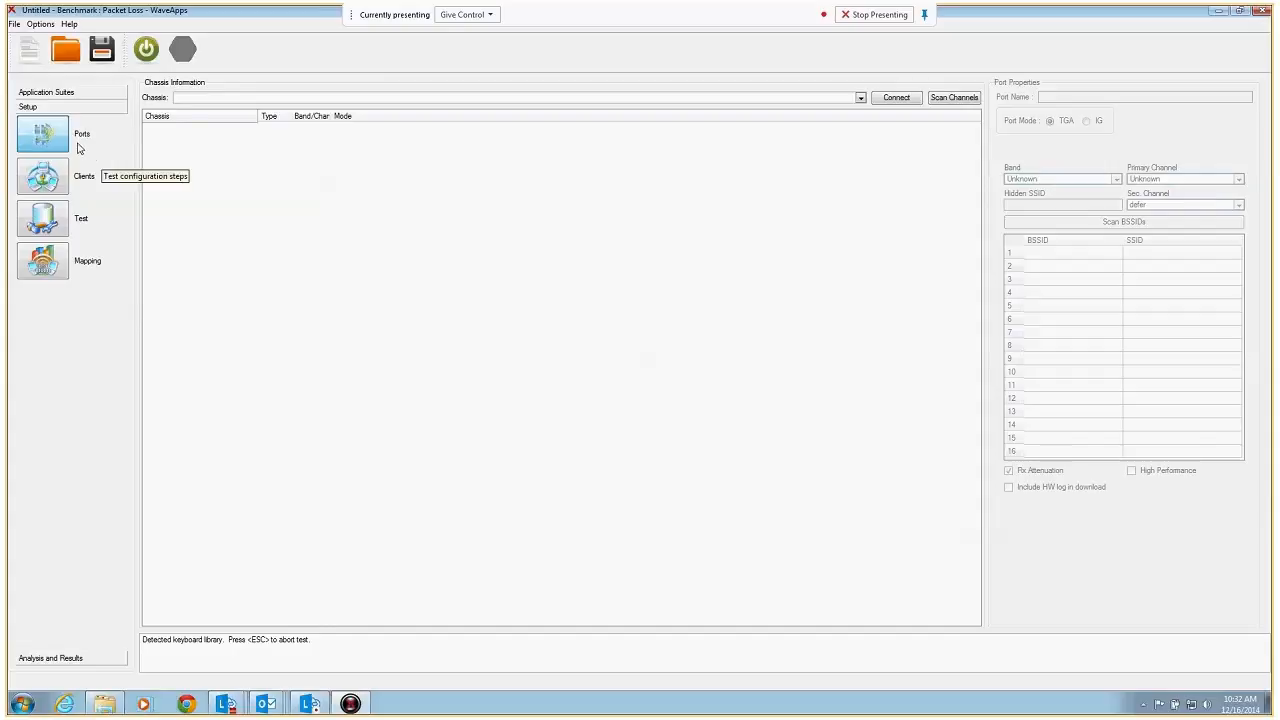
Connect to the test chassis at 192.168.254.46
left_click(234, 97)
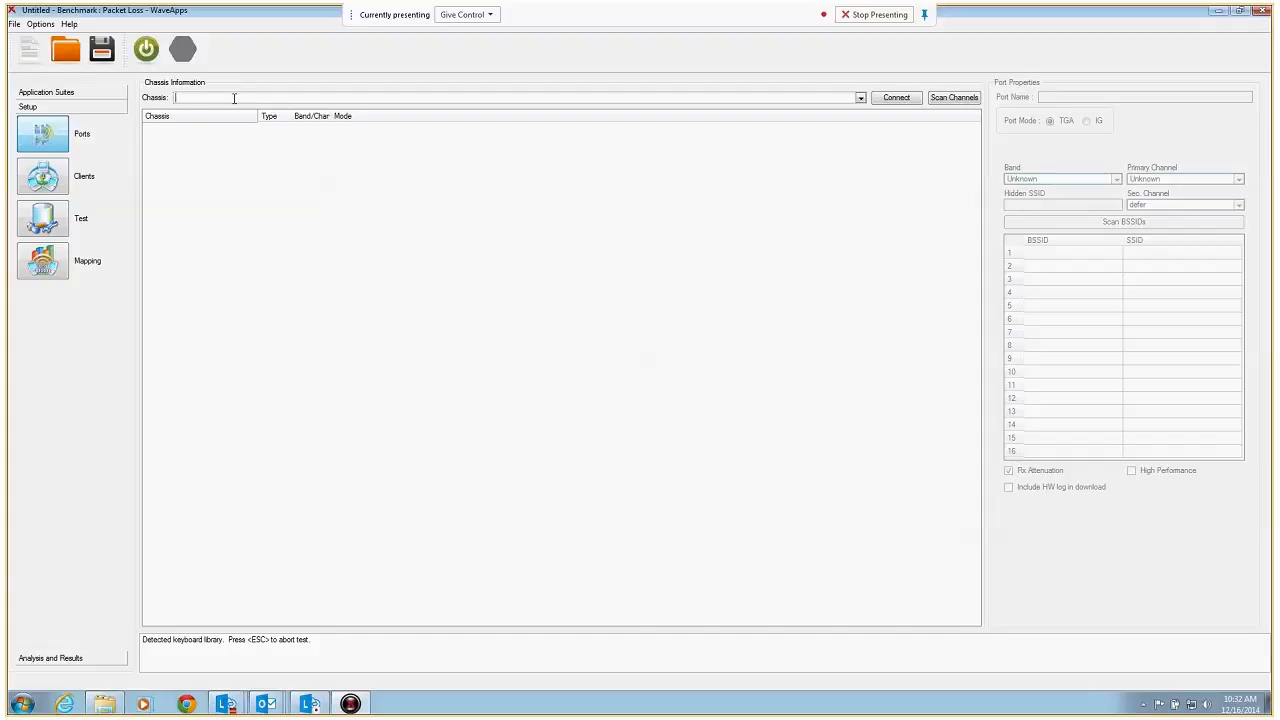
type("192.168.254.46")
key("Return")
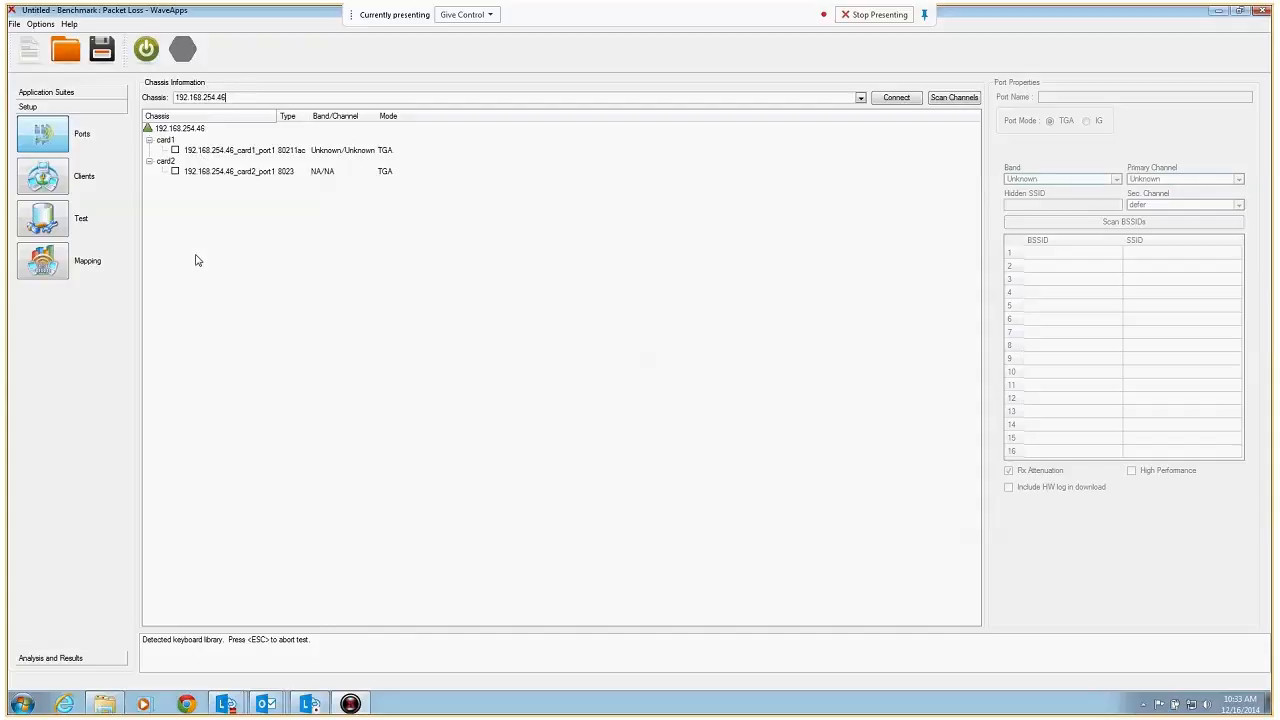
Enable the 802.11ac port on card1 with band 2.4 GHz, primary channel 1 and secondary channel defer
left_click(175, 150)
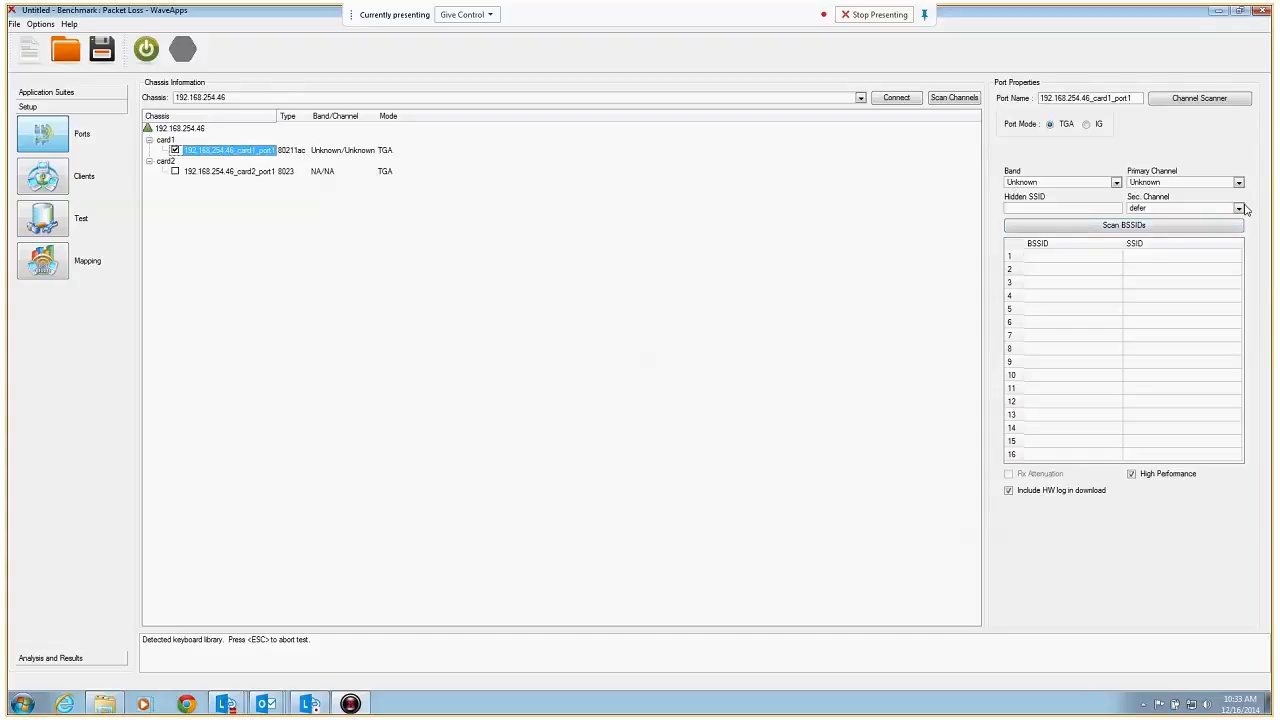
left_click(1116, 183)
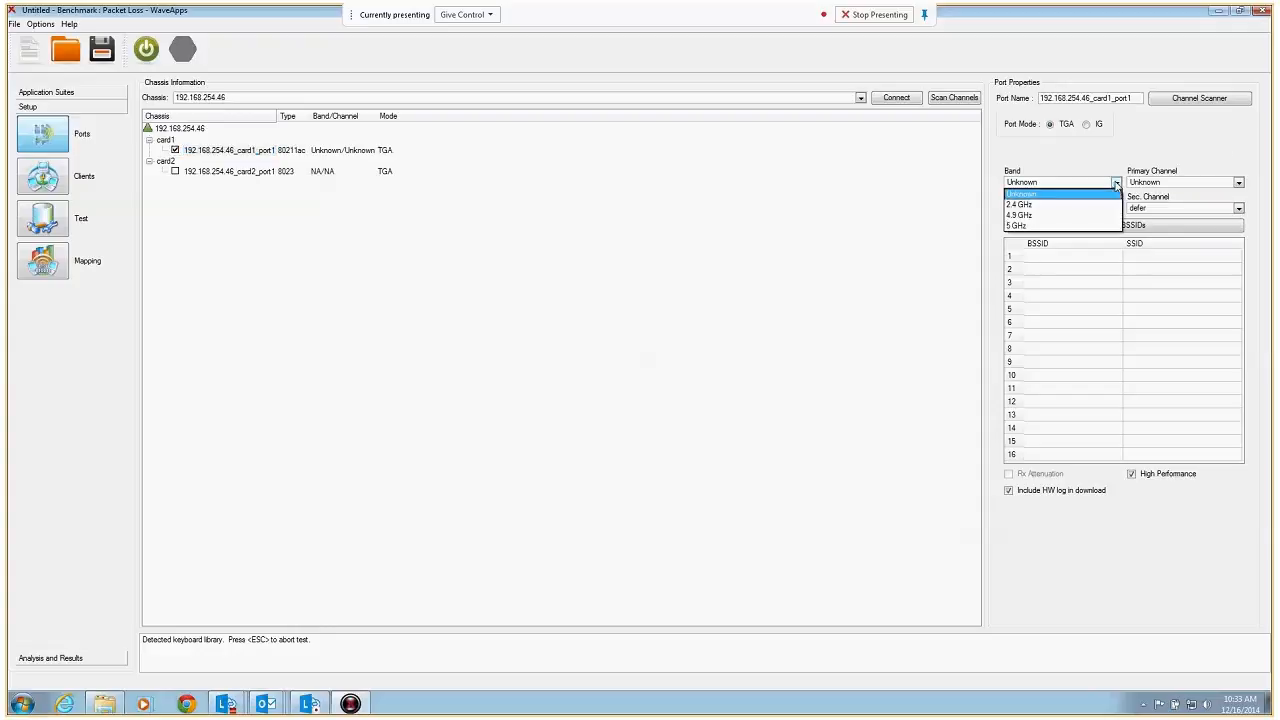
left_click(1073, 206)
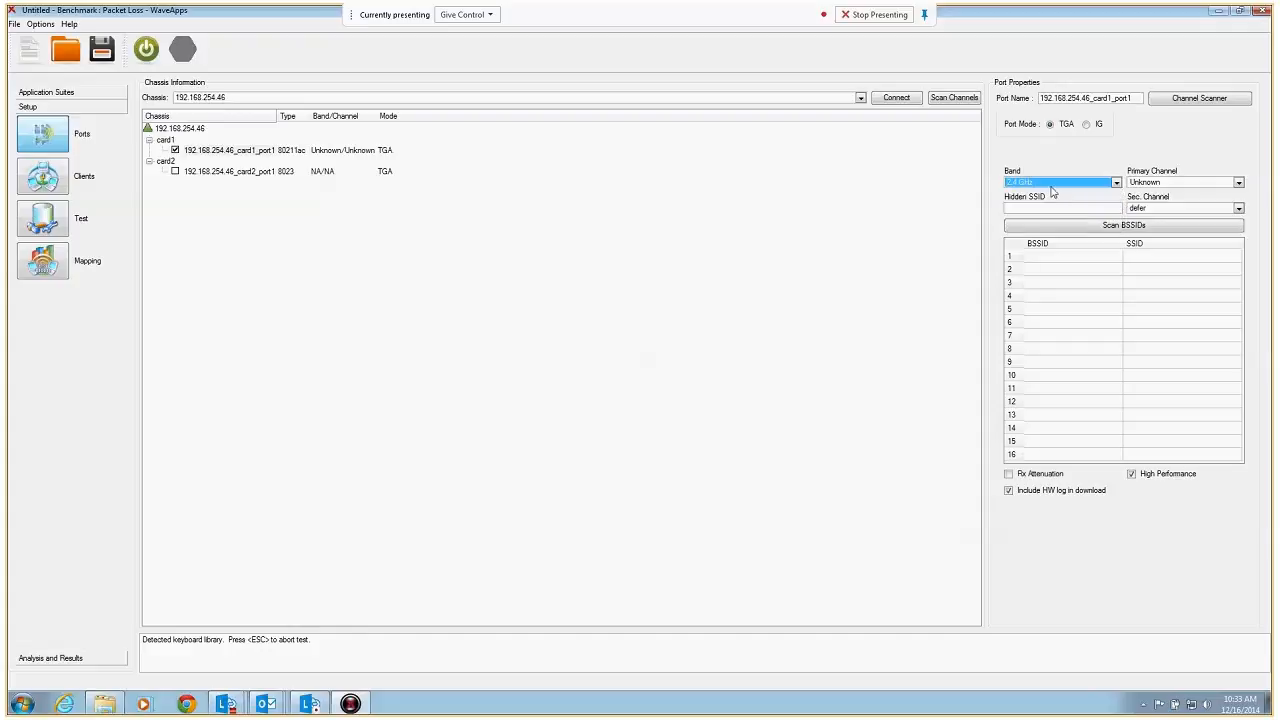
left_click(1240, 184)
left_click(1220, 205)
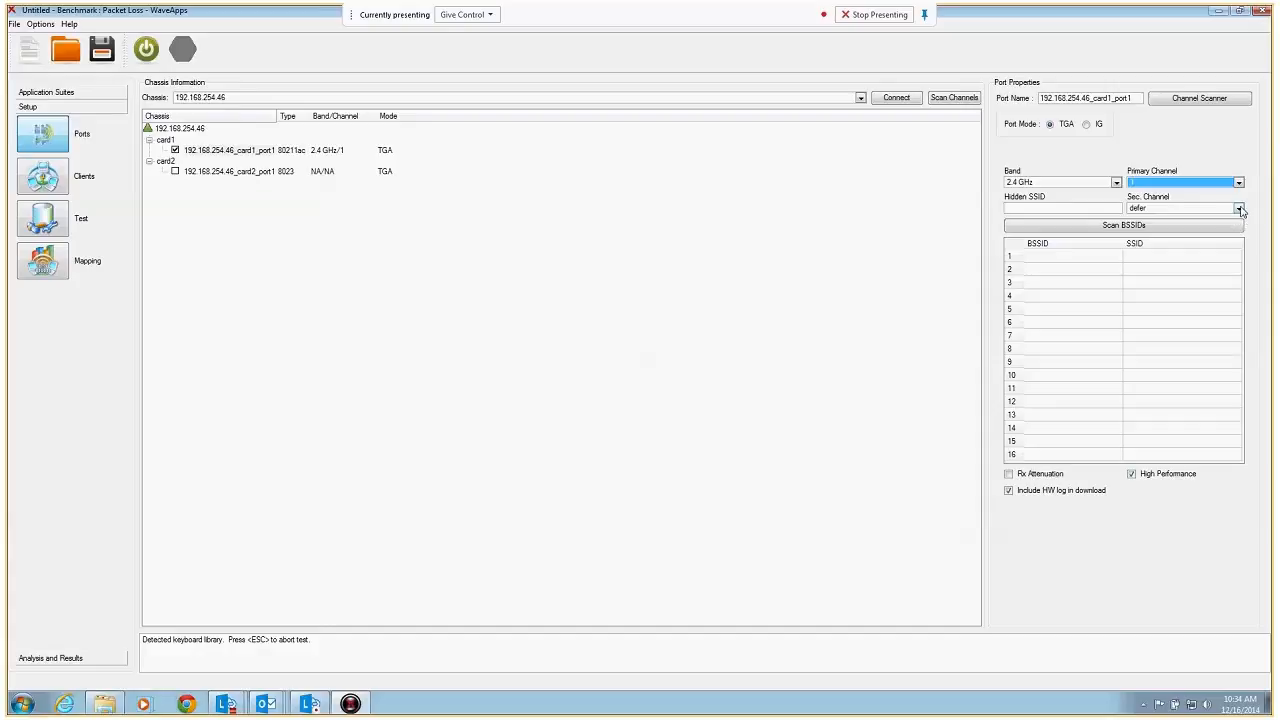
left_click(1239, 209)
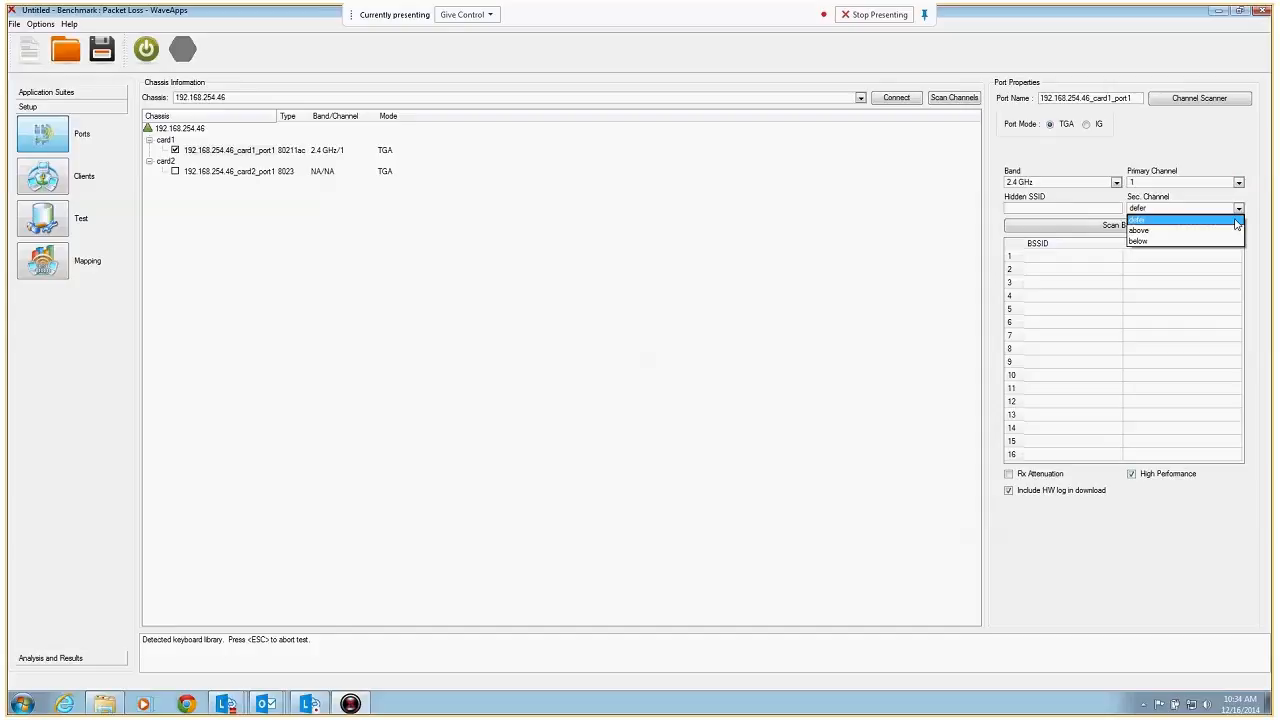
left_click(1140, 220)
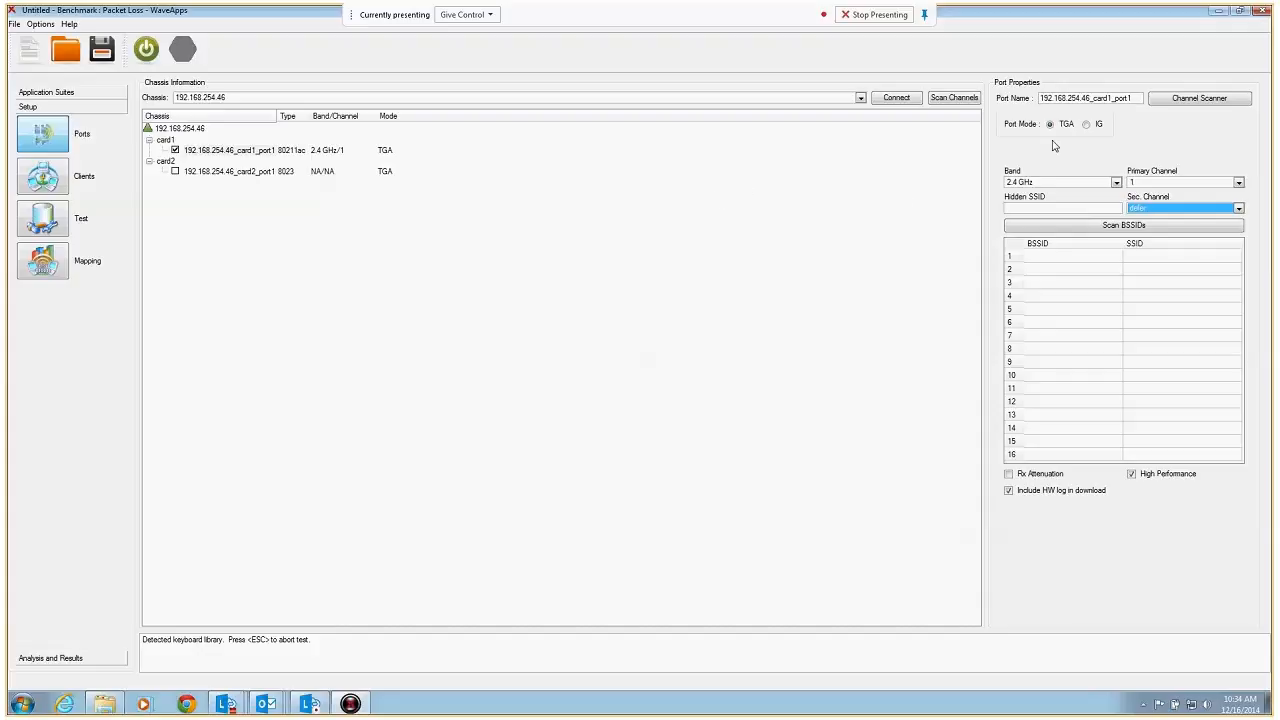
Run a channel scan on the current port with the channel set All 5 GHz Channels, in an enlarged scanner window
left_click(1206, 106)
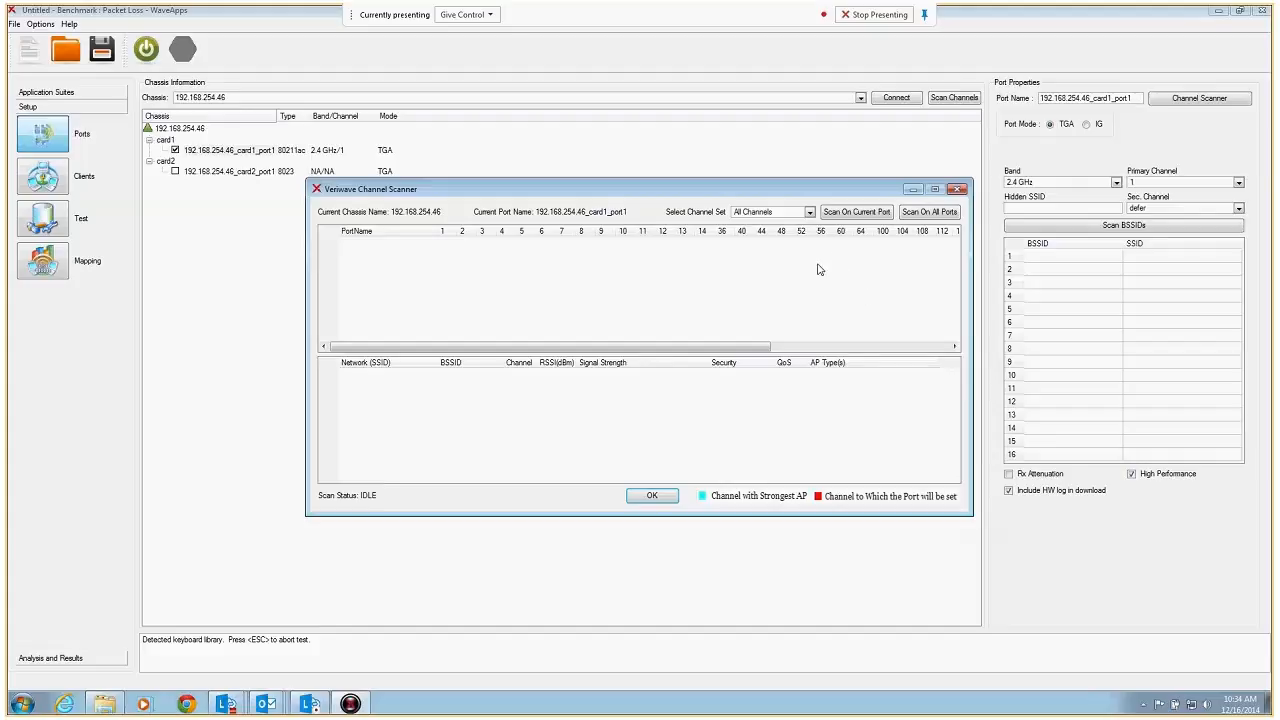
left_click(810, 212)
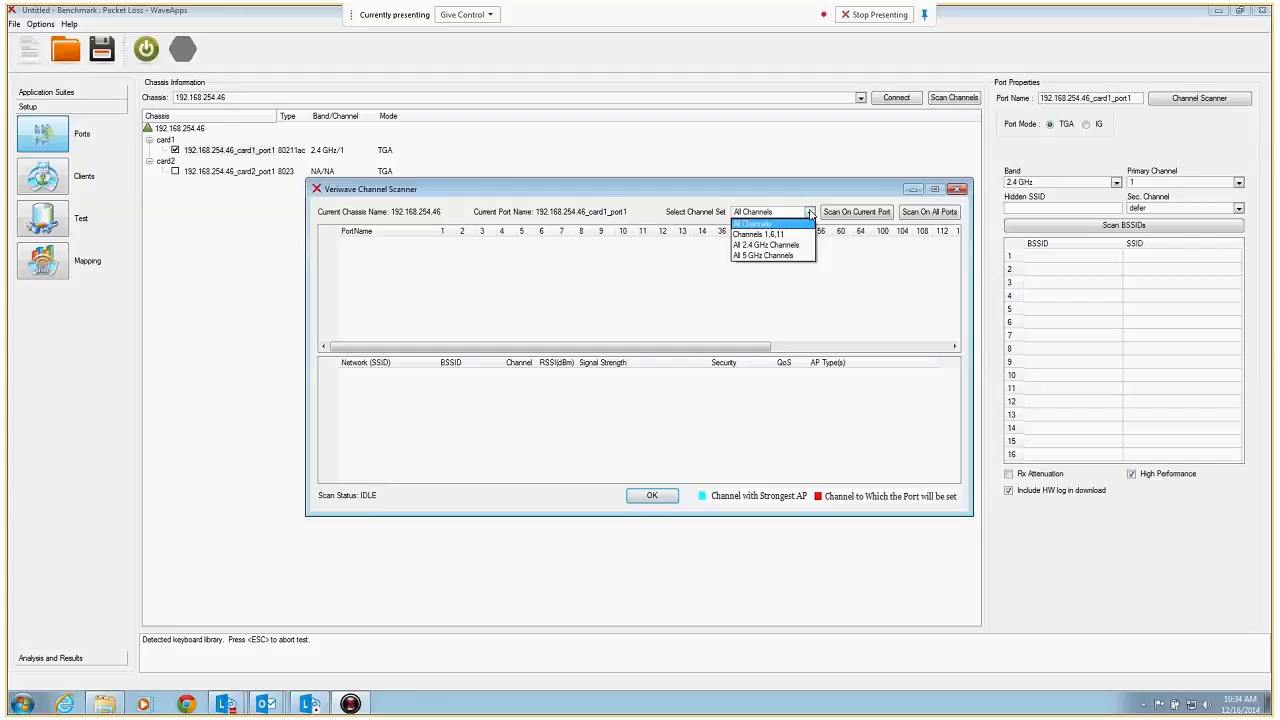
left_click(770, 255)
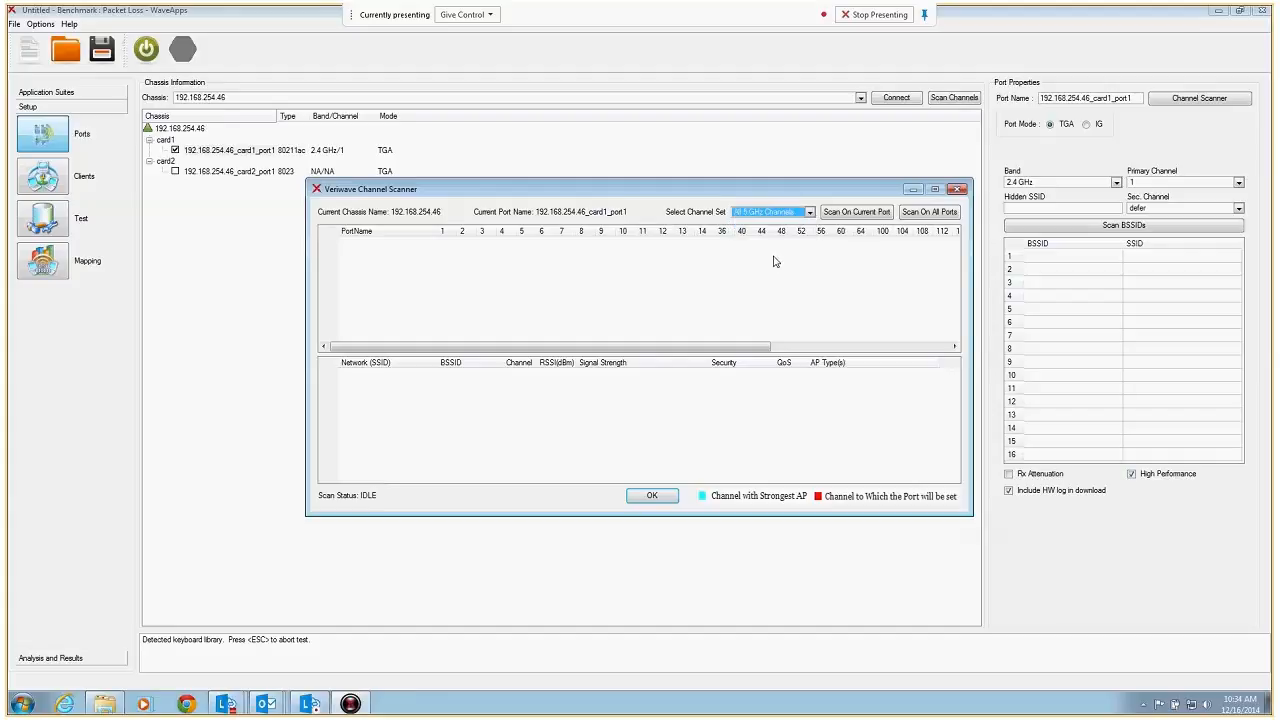
left_click(810, 214)
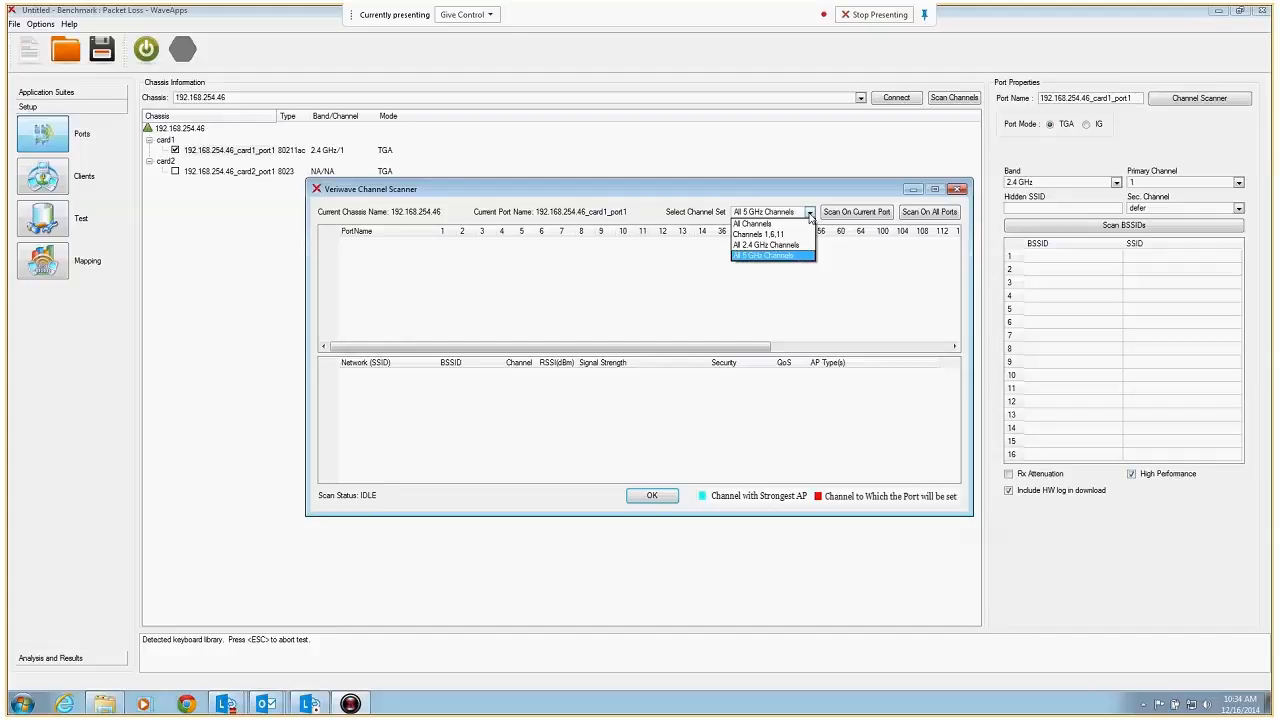
left_click(790, 257)
left_click_drag(749, 191, 547, 98)
left_click_drag(770, 425, 1105, 480)
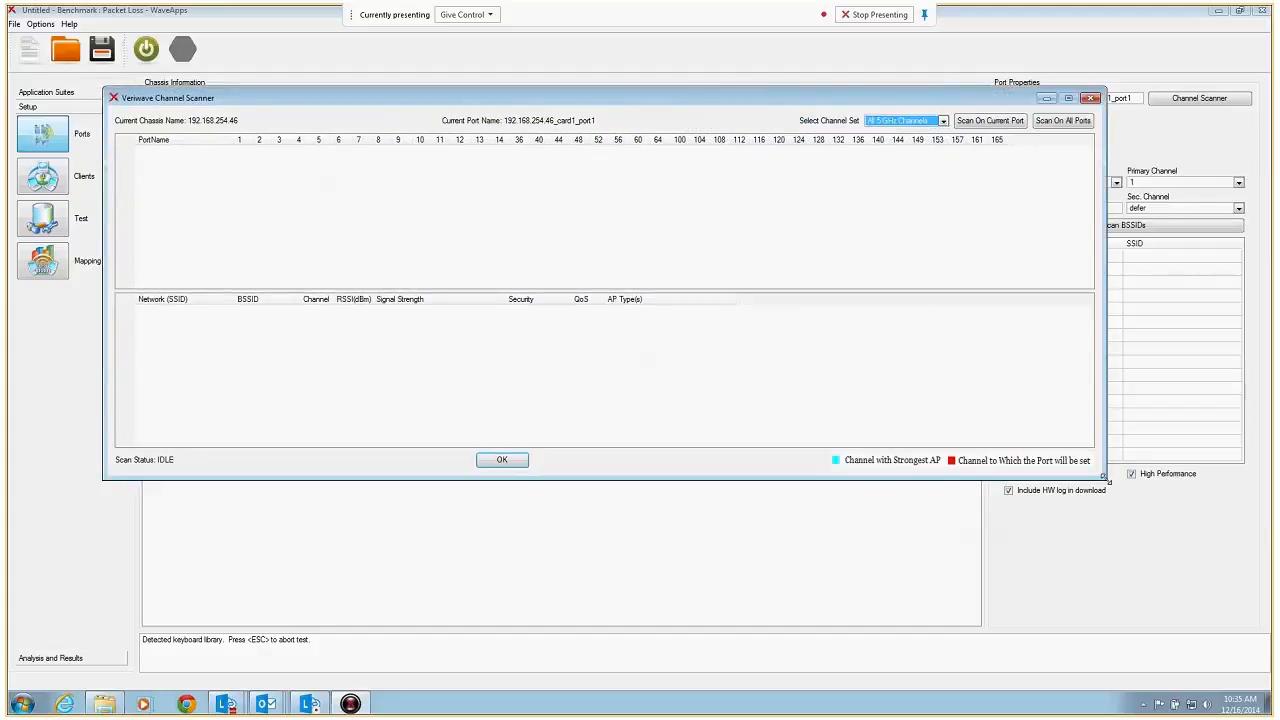
left_click(985, 122)
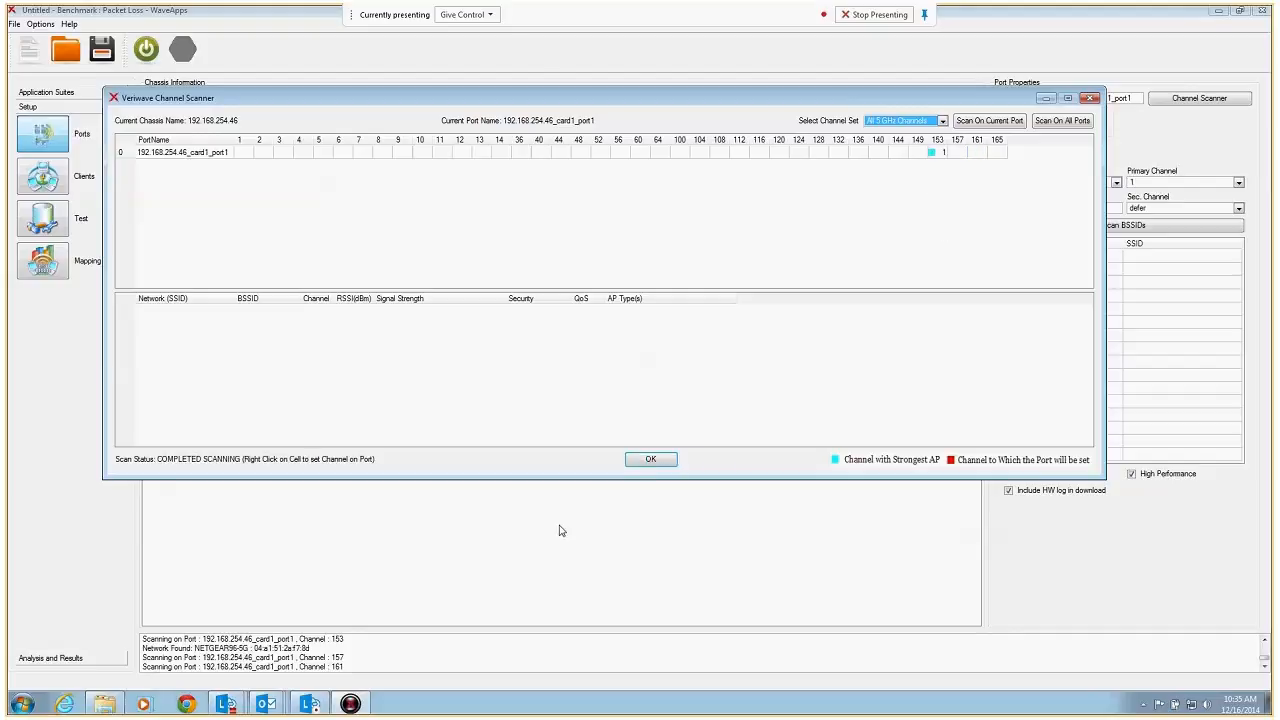
Inspect the network details on channel 153, assign that channel to the card1 port and accept the scanner settings
left_click(931, 154)
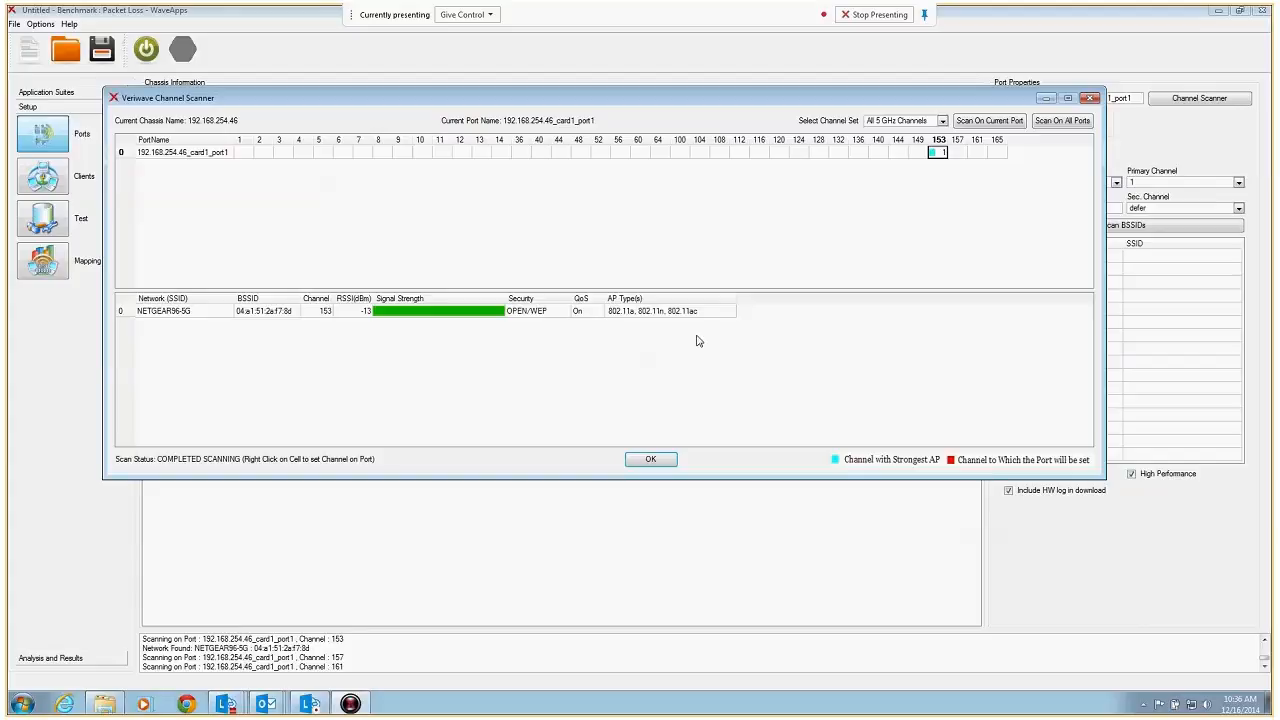
left_click(210, 313)
left_click(216, 323)
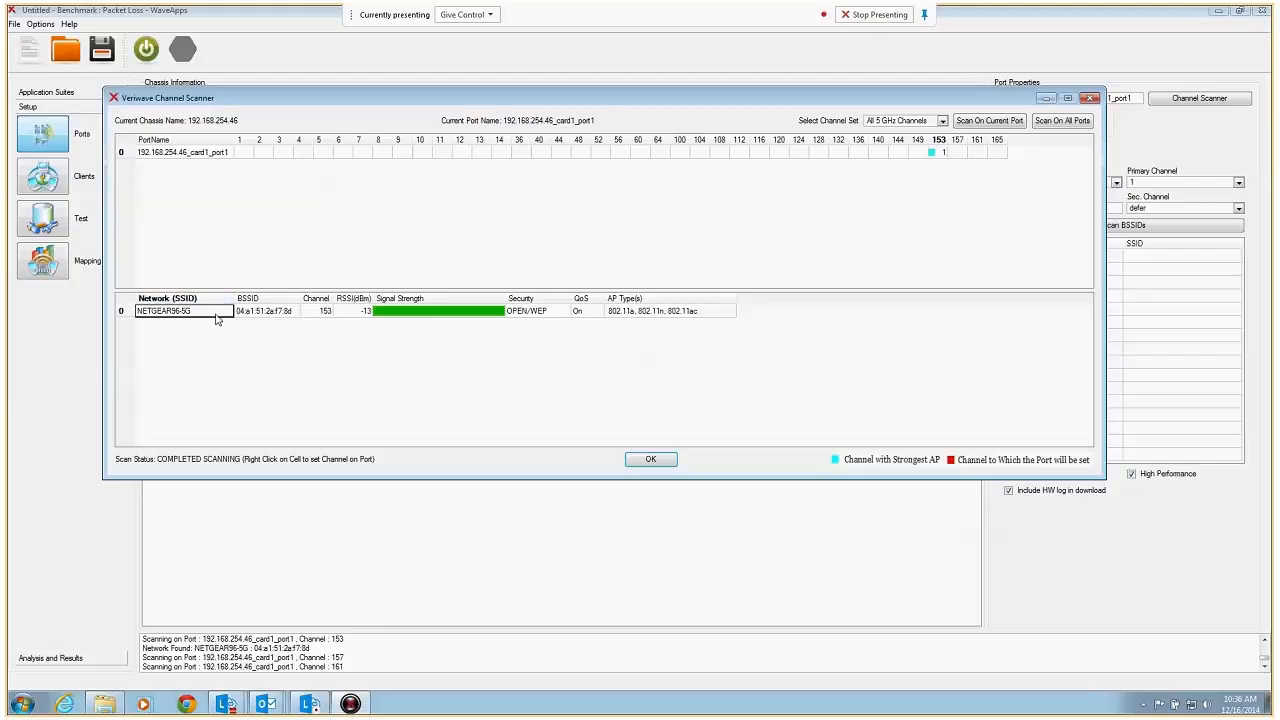
left_click(524, 314)
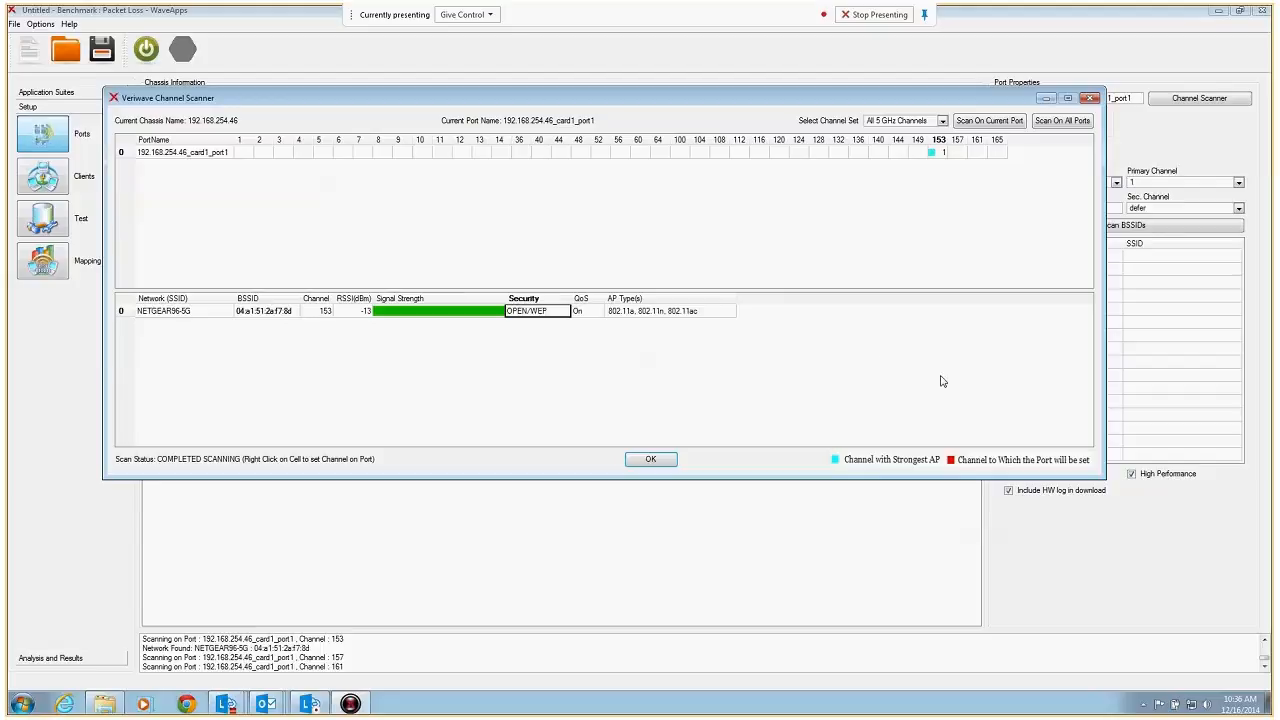
left_click(939, 155)
right_click(942, 152)
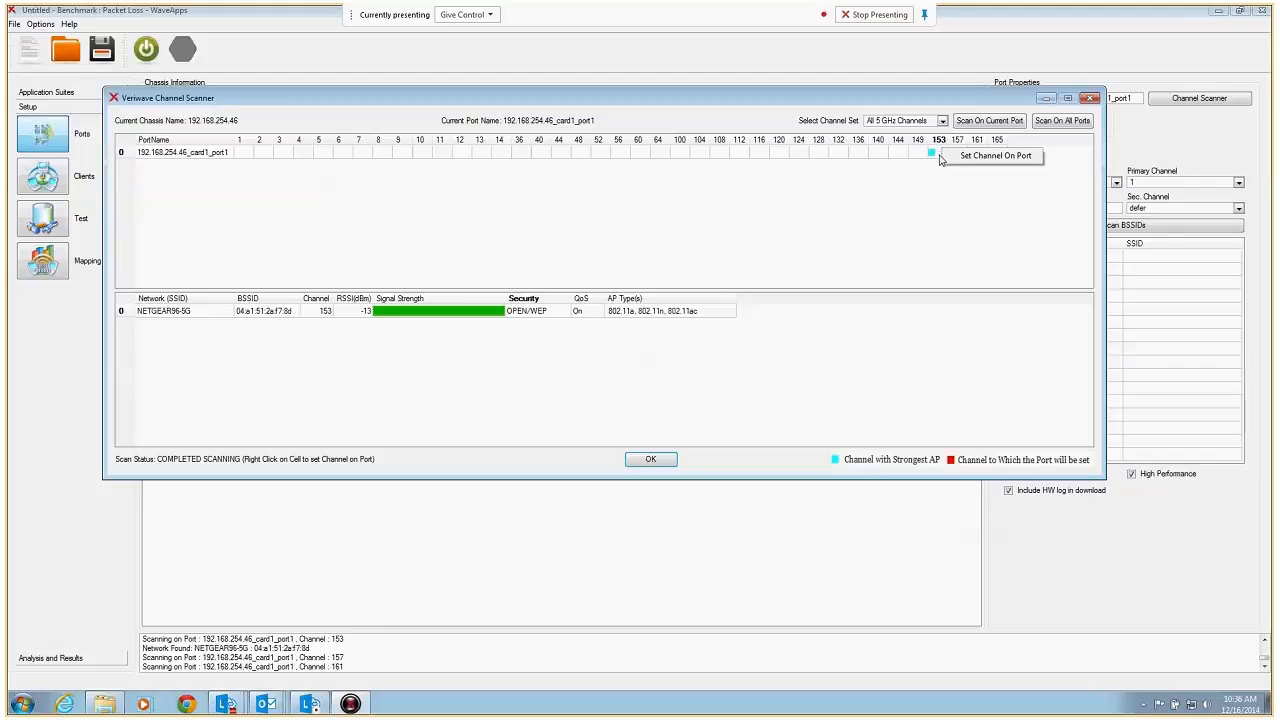
left_click(1006, 160)
left_click(651, 459)
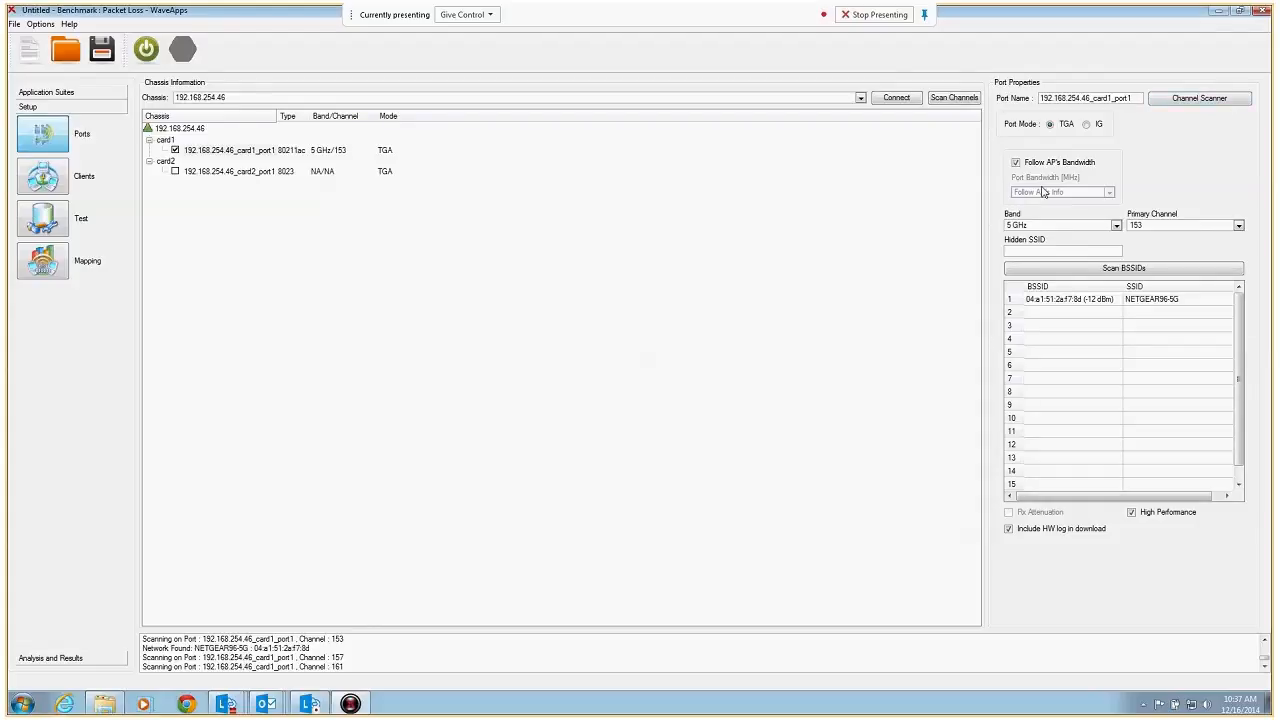
Try primary channel 136 on the card1 port and return it to channel 153
left_click(1238, 226)
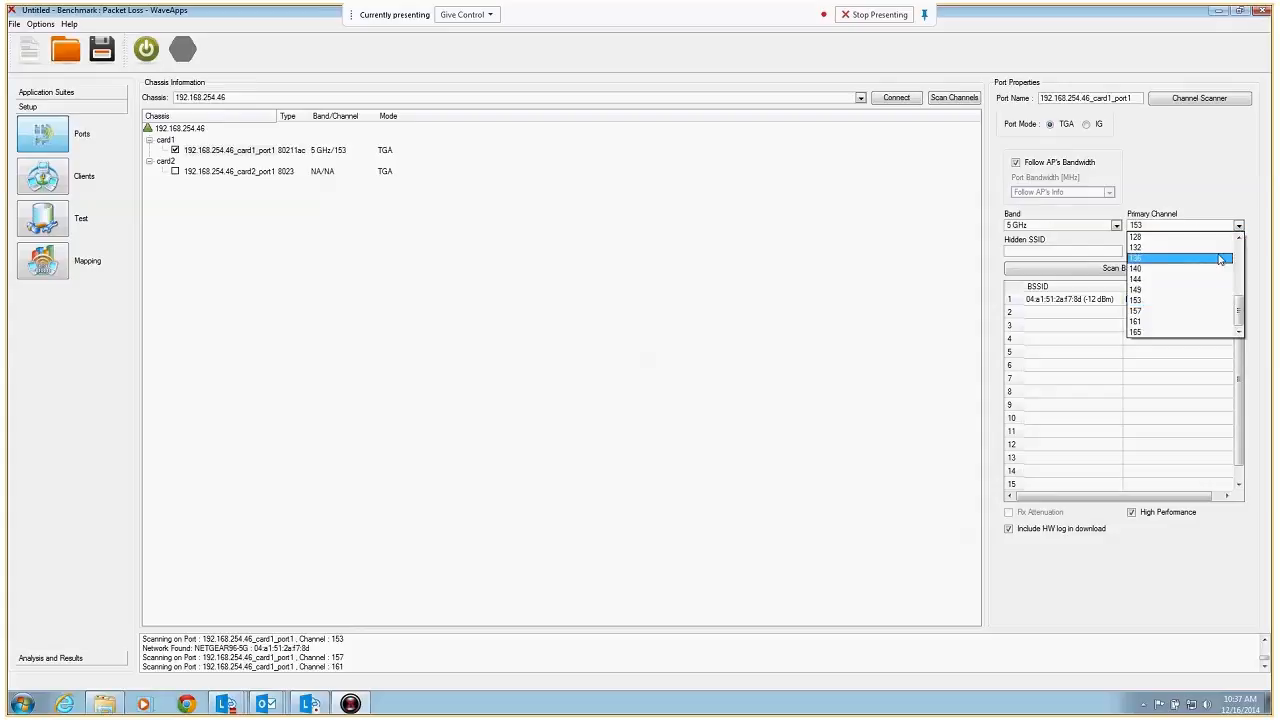
left_click(1219, 259)
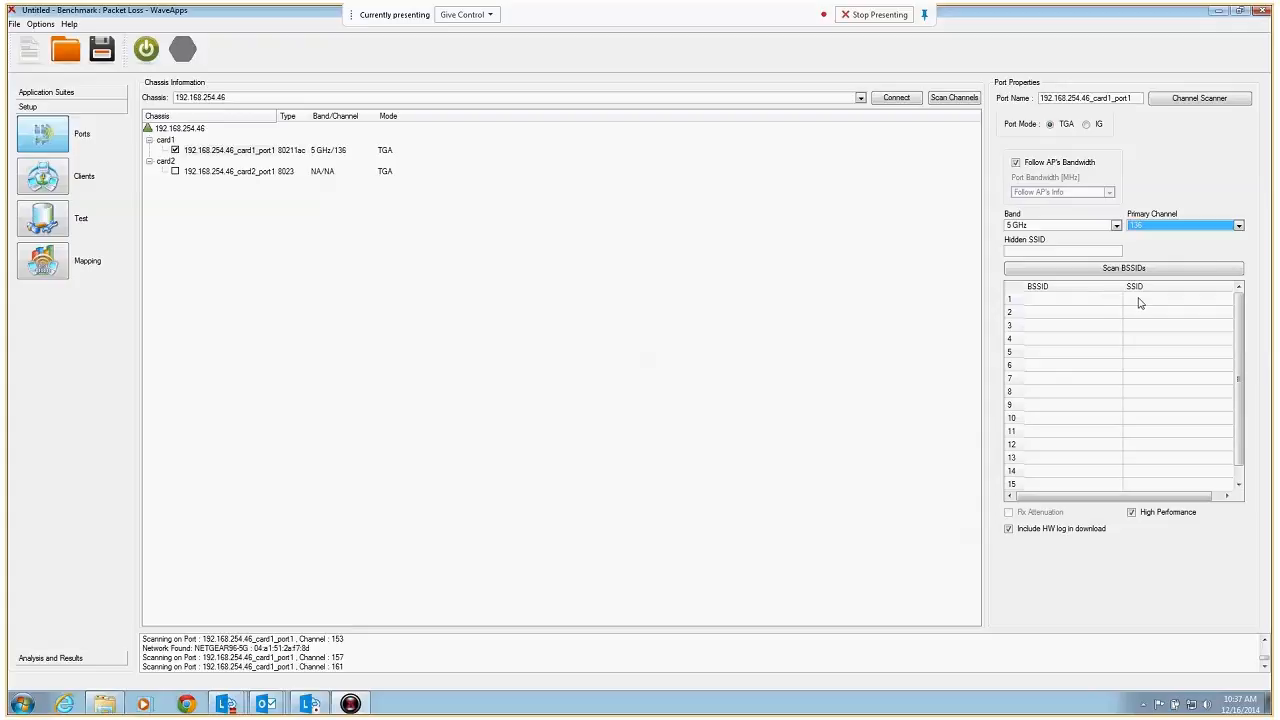
left_click(1238, 226)
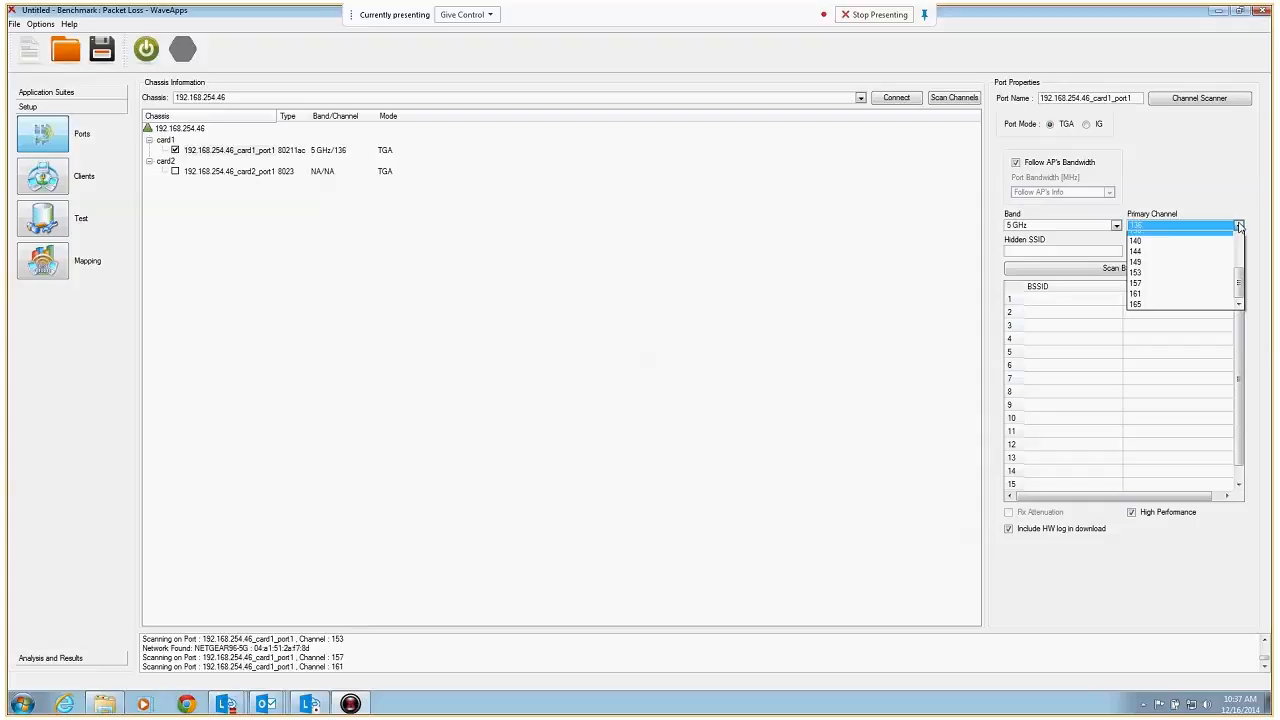
left_click(1140, 272)
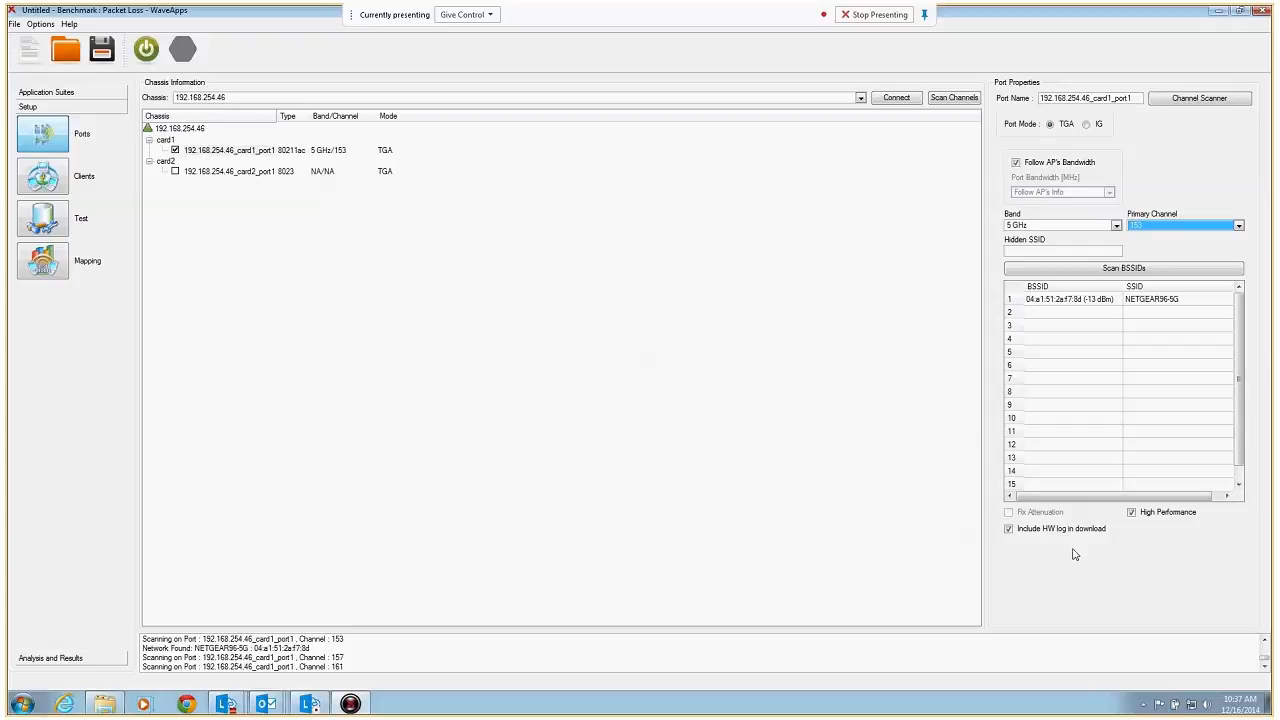
Toggle the option to save hardware logs after the test and toggle it back again
left_click(50, 24)
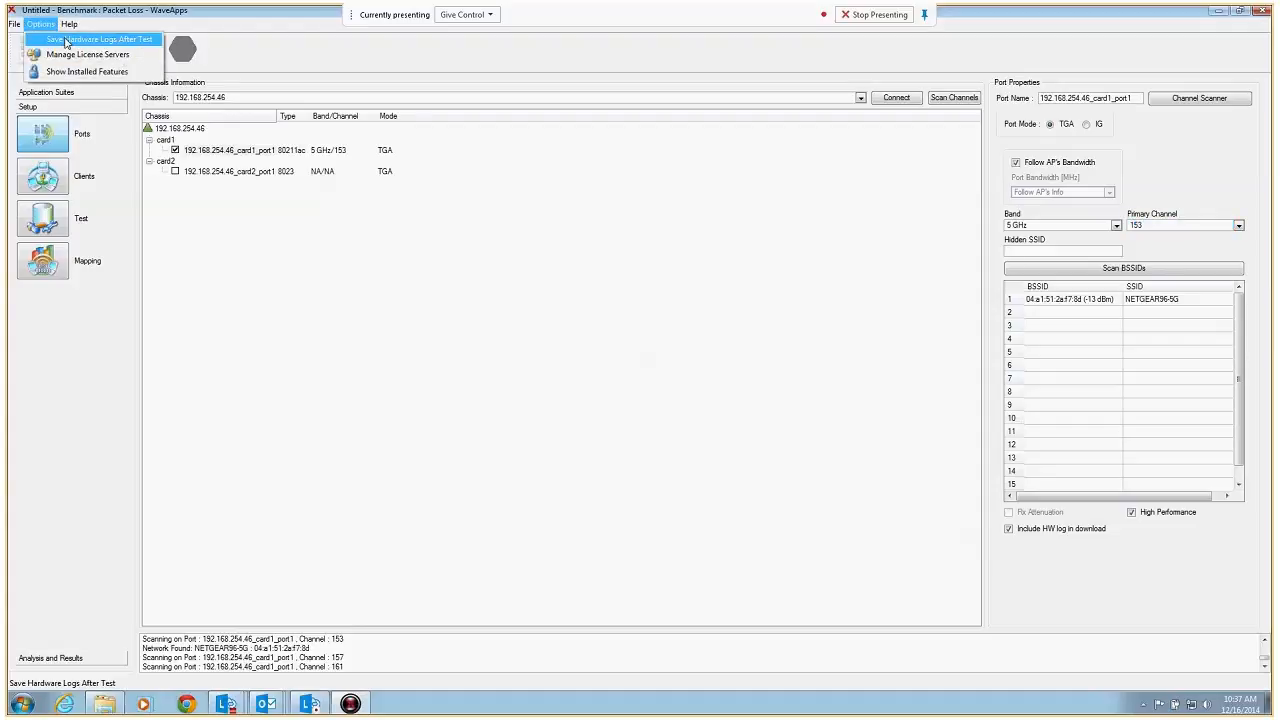
left_click(66, 40)
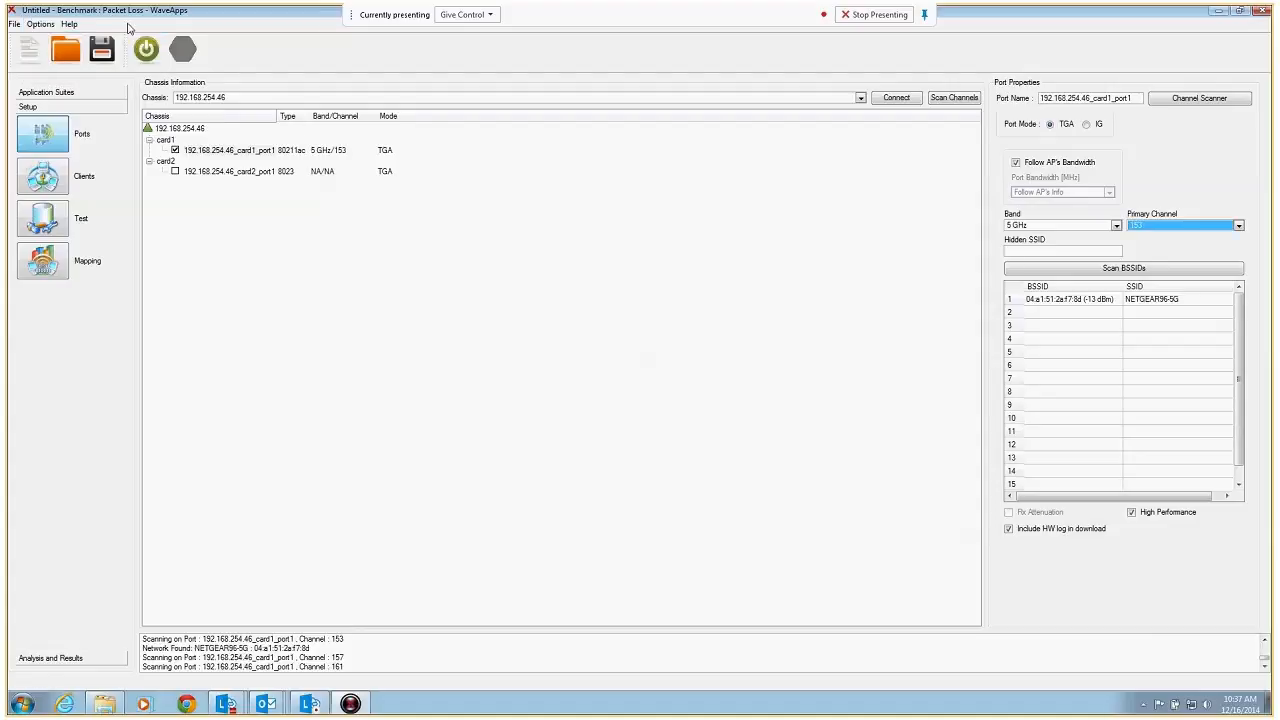
left_click(42, 24)
mouse_move(69, 24)
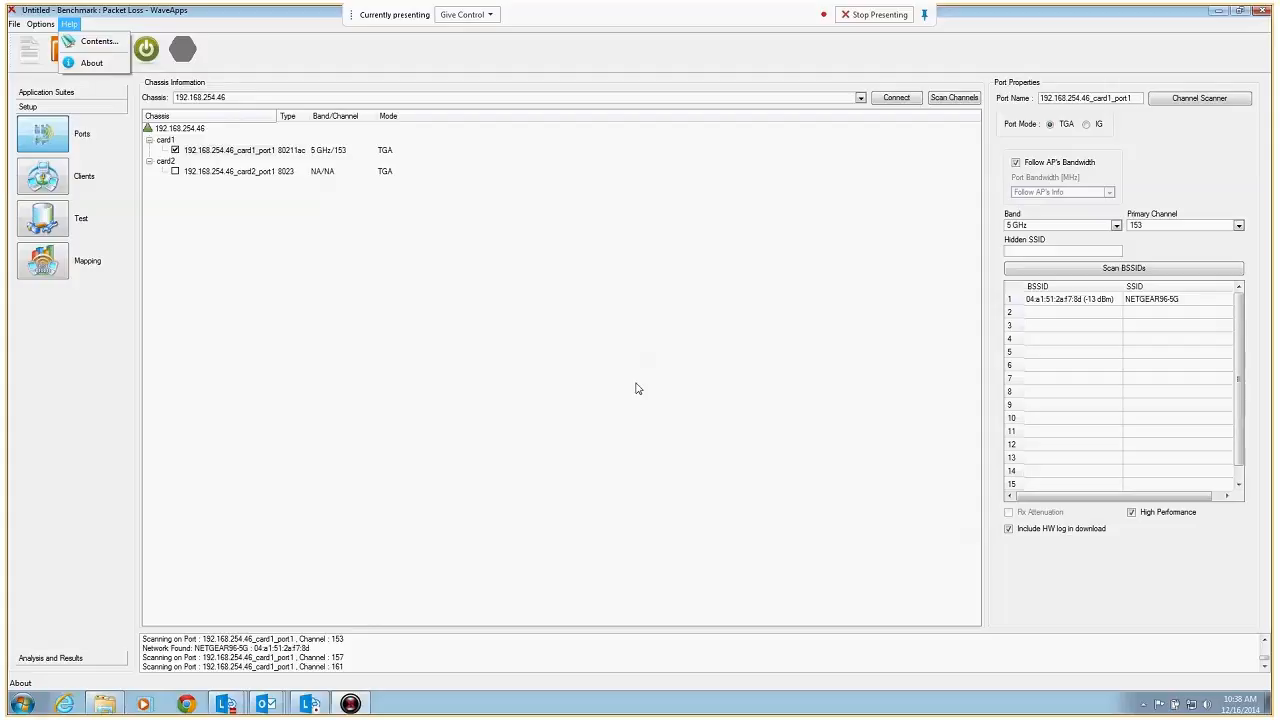
left_click(106, 26)
left_click(41, 25)
left_click(72, 42)
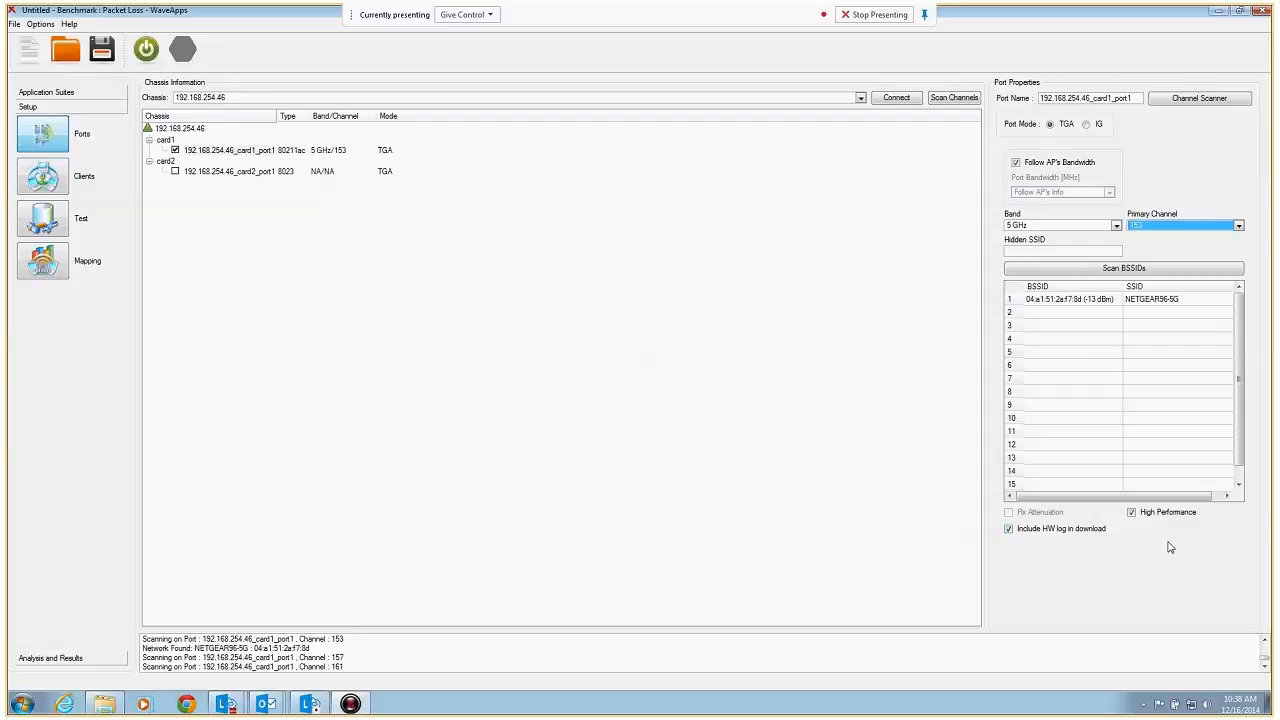
Enable the 802.3 Ethernet port on card2 and go to the client group configuration
left_click(176, 173)
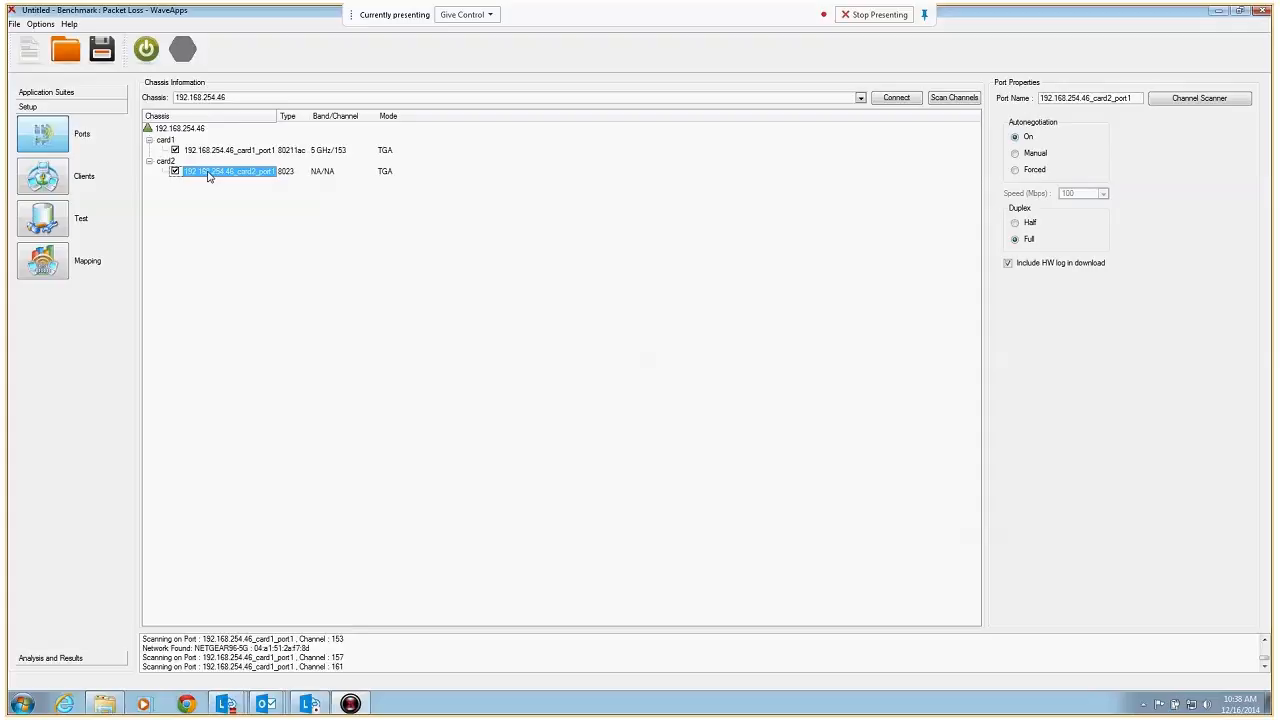
left_click(44, 178)
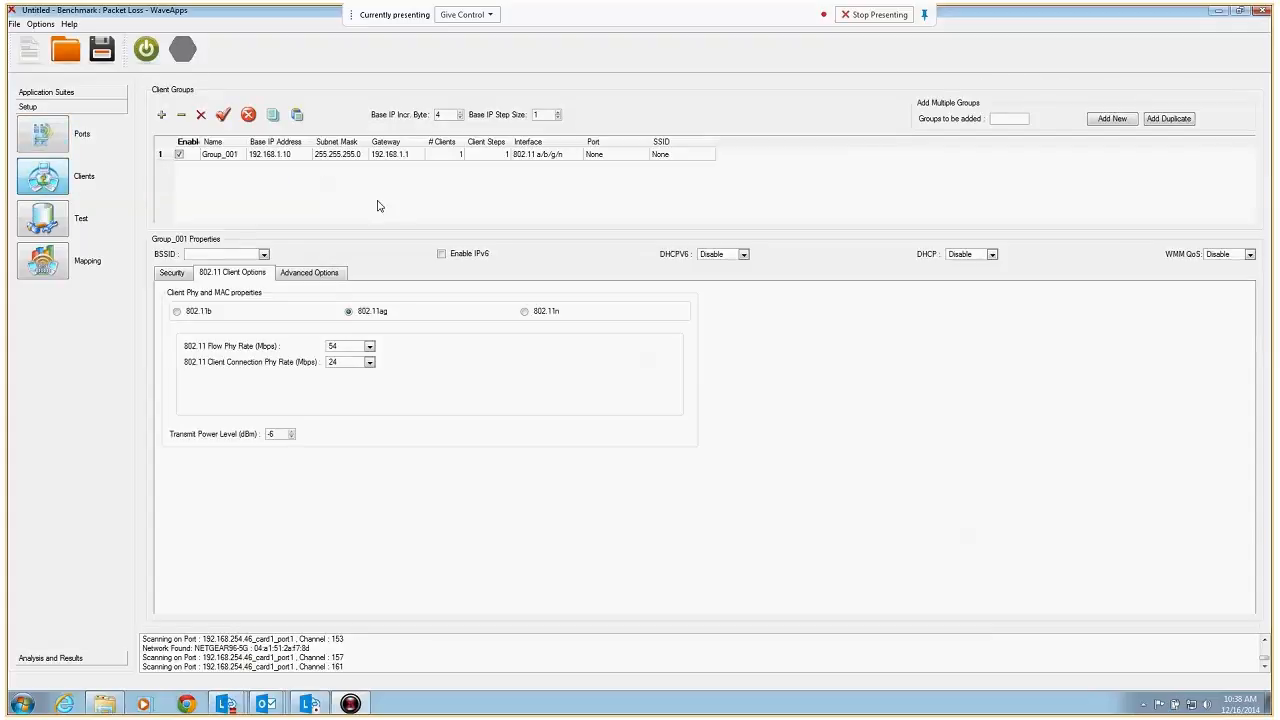
left_click(42, 138)
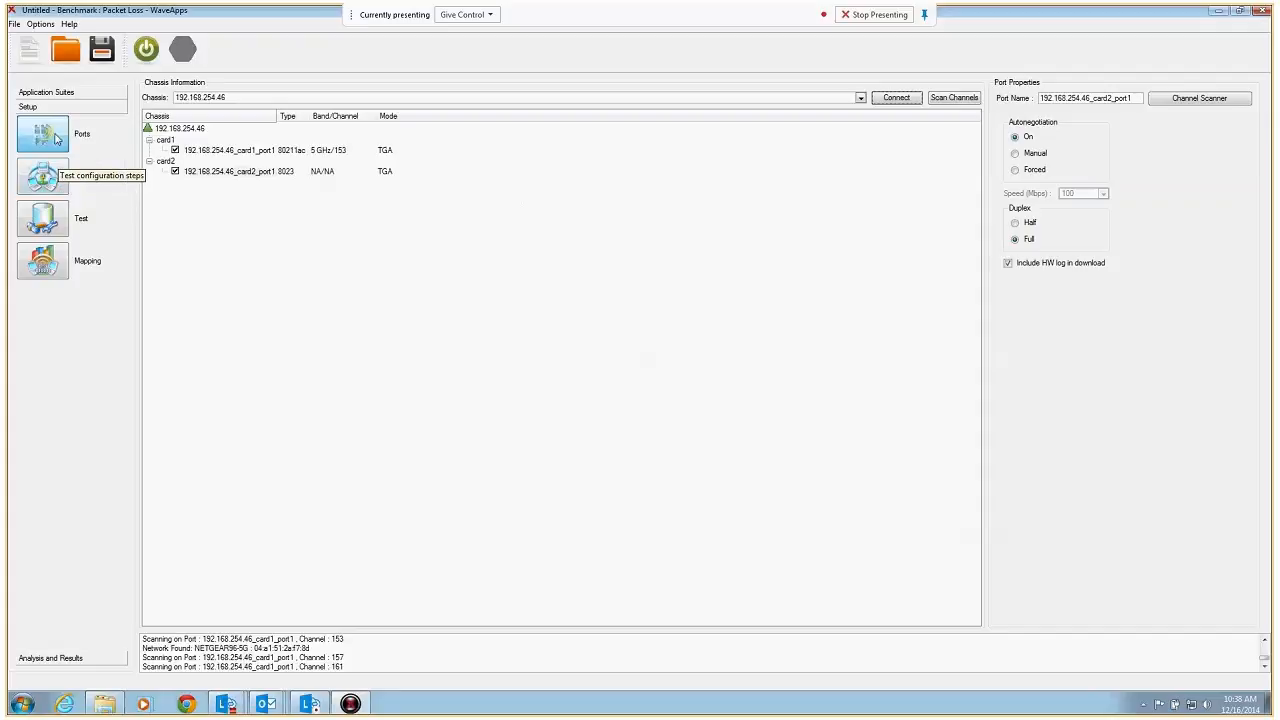
left_click(58, 166)
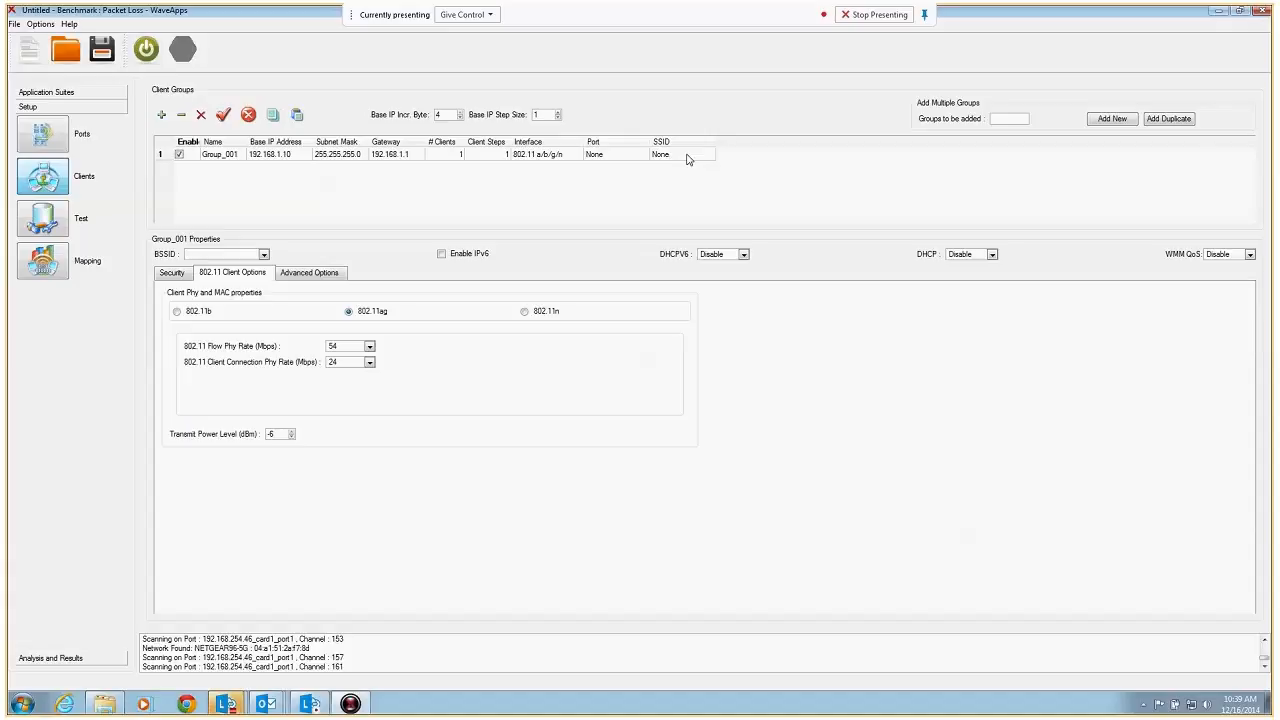
Rename the first client group as wifi, set its interface to 802.11 a/b/g/n/ac and widen the port column
left_click(240, 157)
left_click(240, 157)
type("wifi")
left_click(395, 159)
left_click(580, 157)
left_click(577, 155)
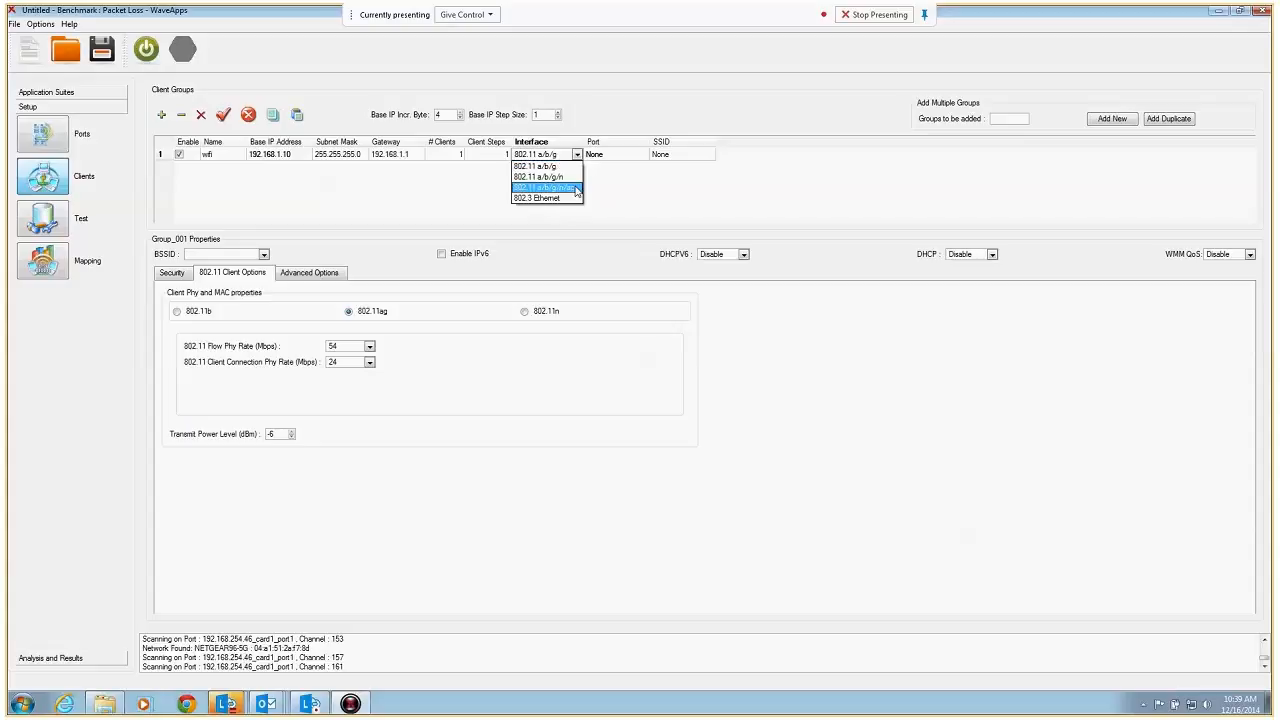
left_click(577, 190)
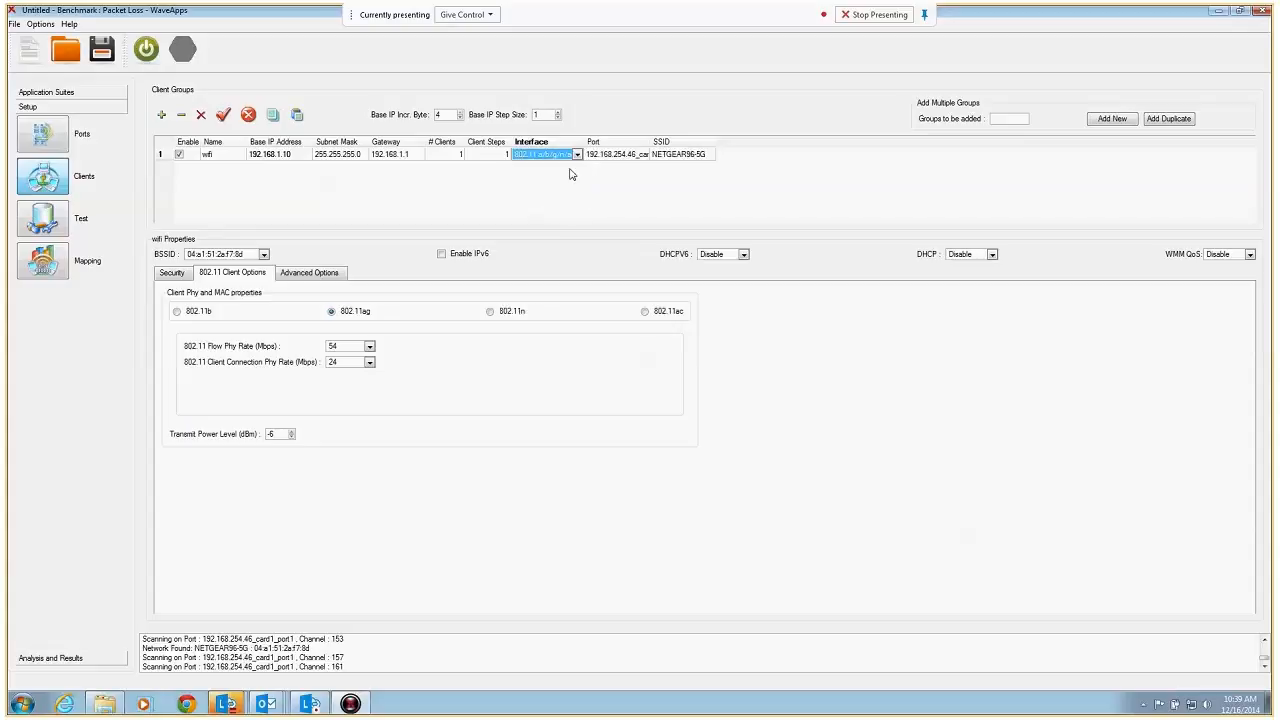
left_click_drag(650, 142, 764, 142)
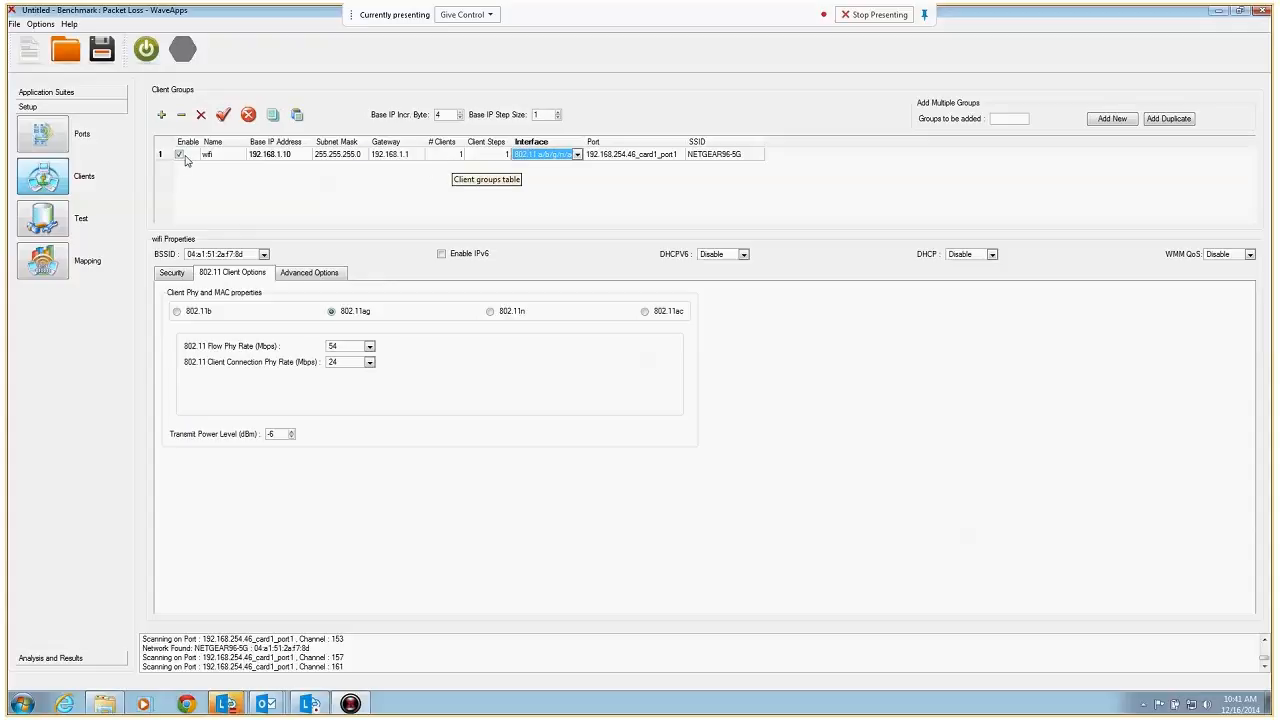
Try 100 clients for the wifi group and return the number of clients to 1
left_click(447, 156)
left_click(452, 157)
type("00")
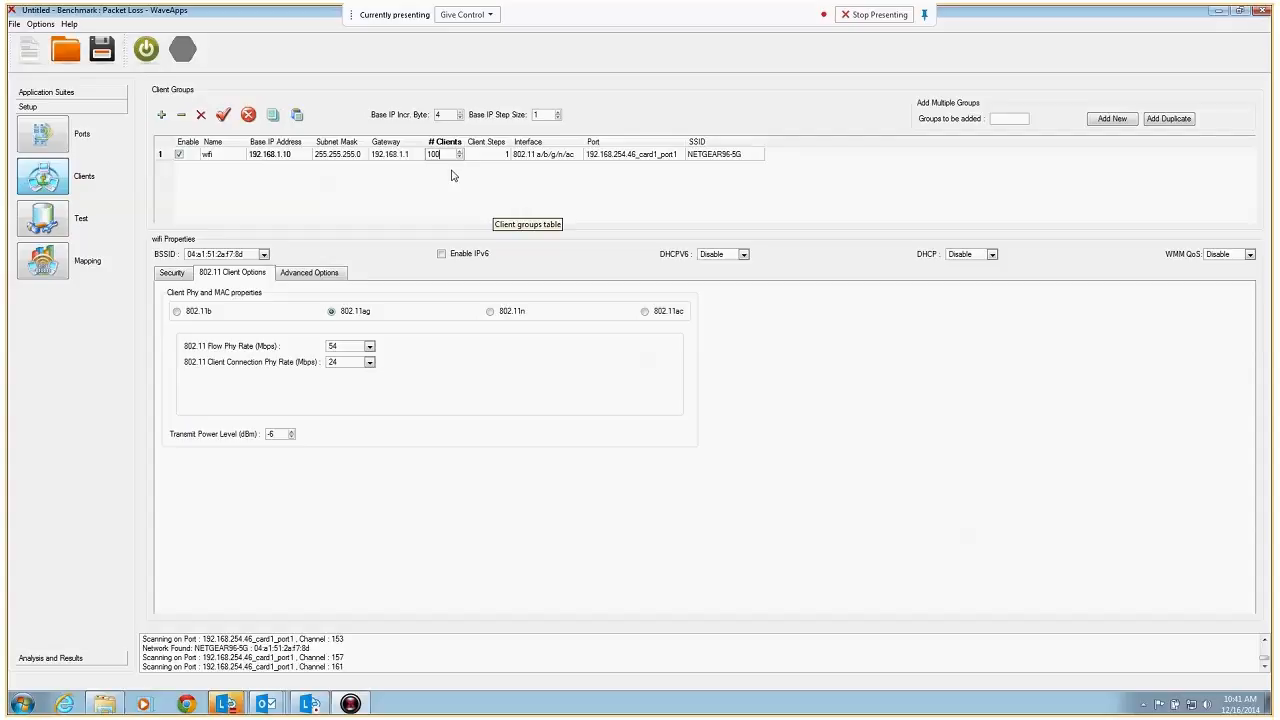
key("BackSpace")
key("BackSpace")
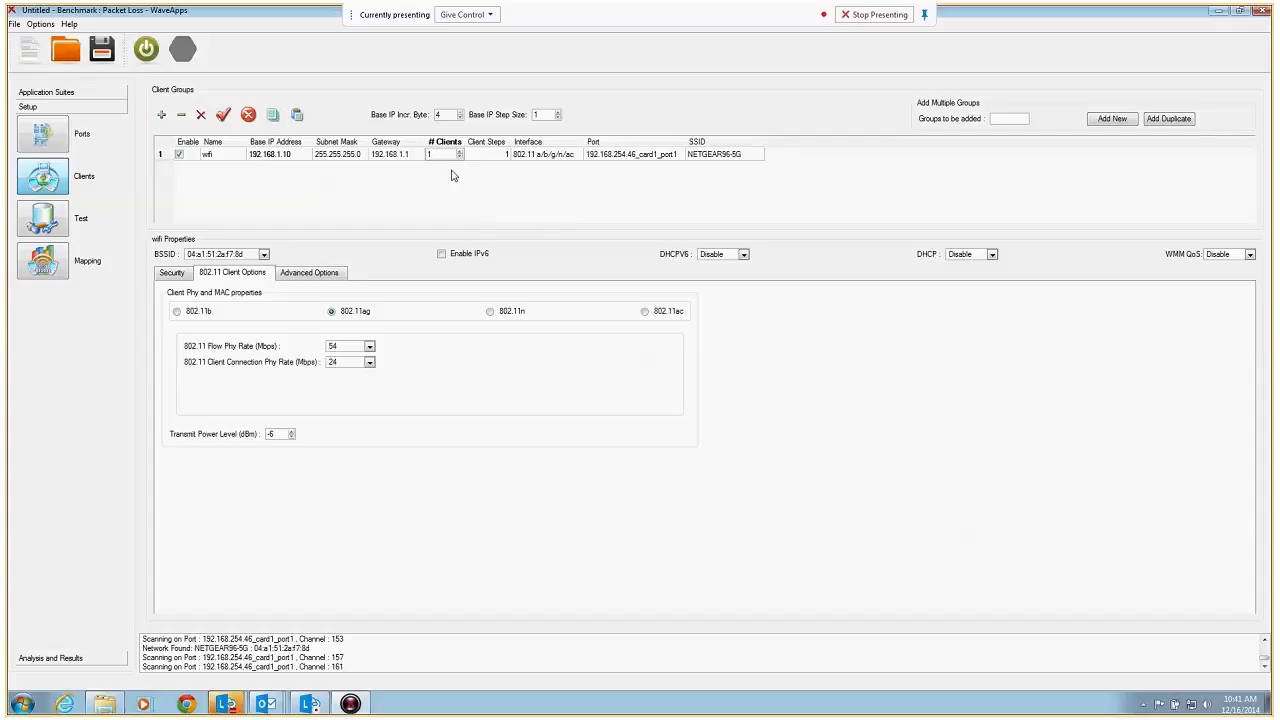
key("Return")
left_click(562, 158)
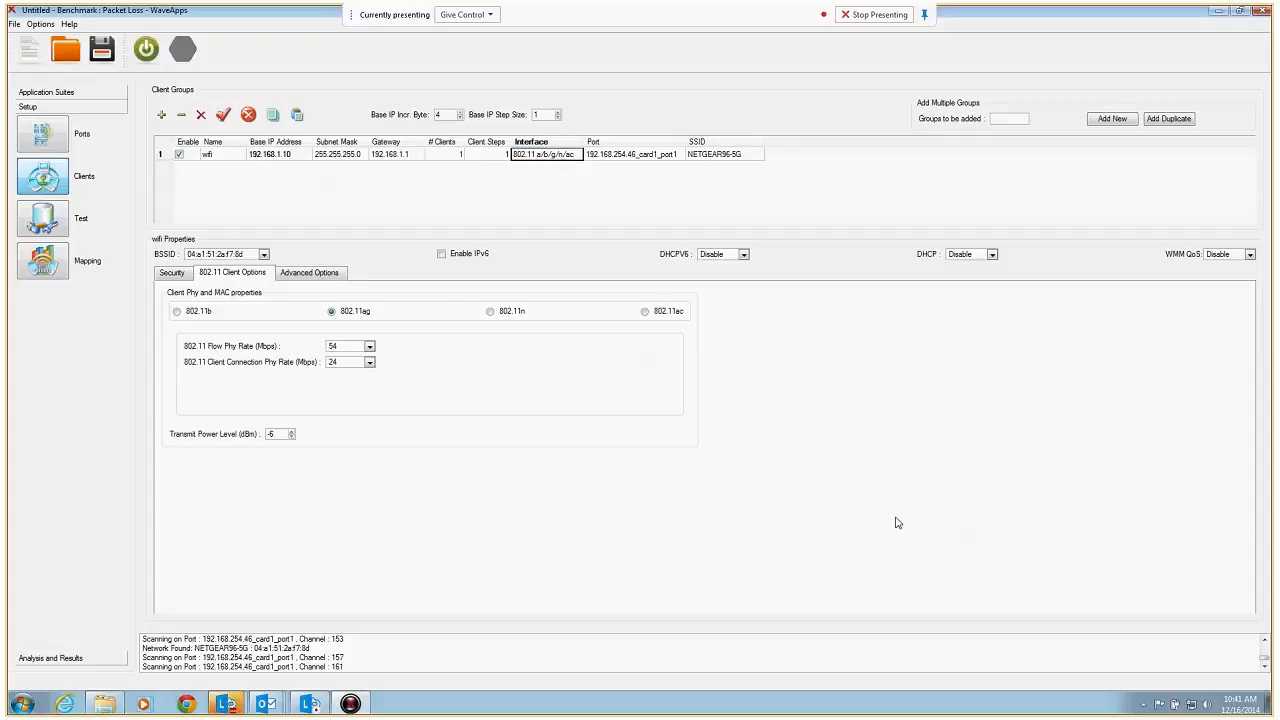
Enable DHCP for the wifi group and set its client PHY to 802.11ac after comparing the 802.11n options
left_click(971, 256)
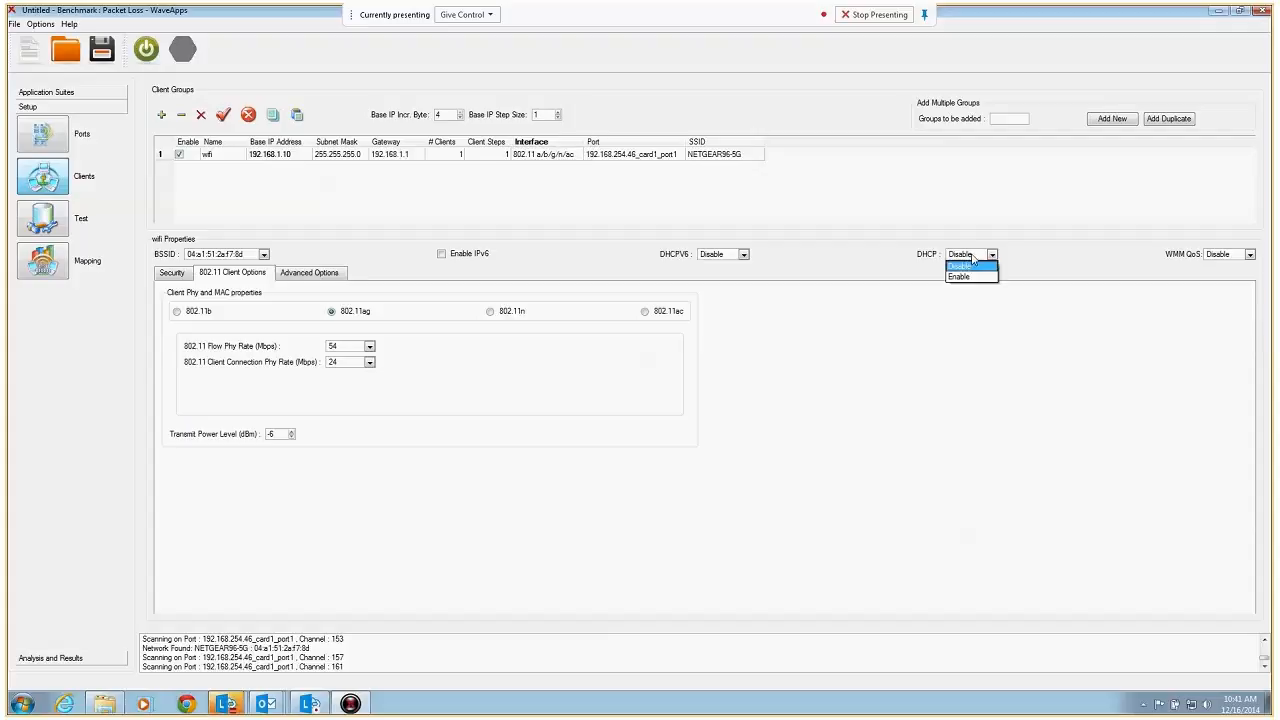
left_click(972, 277)
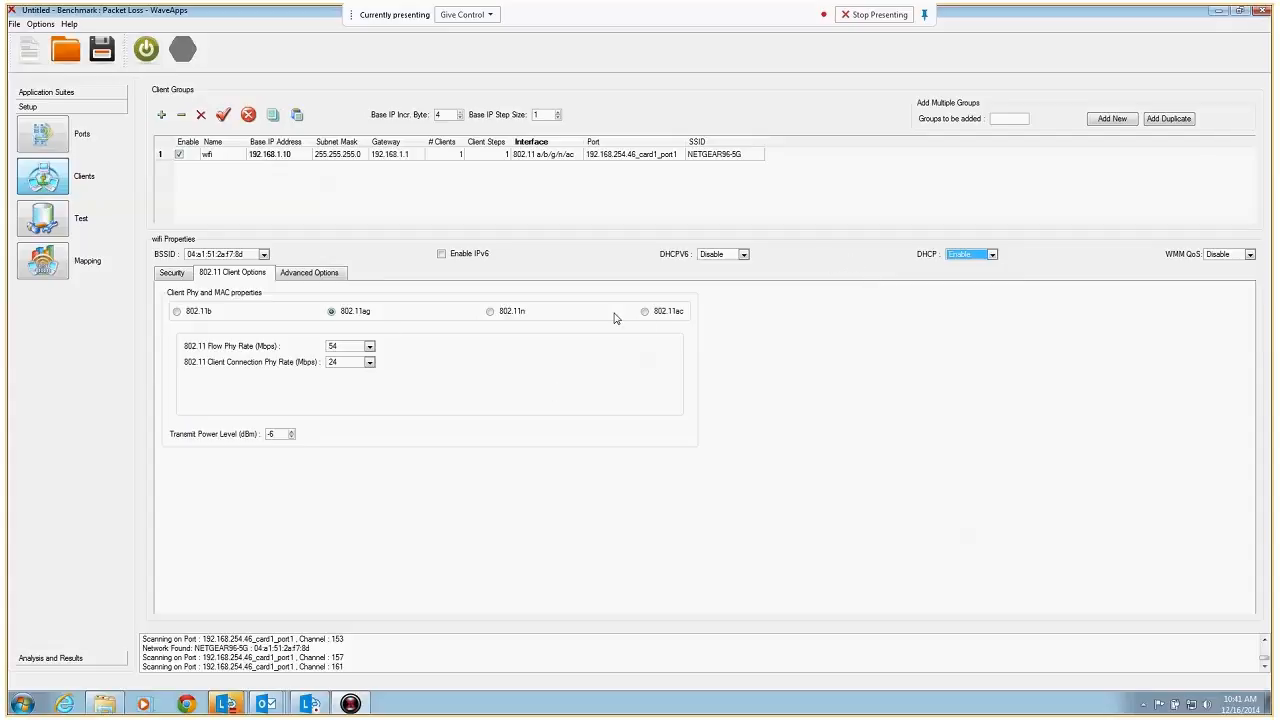
left_click(644, 313)
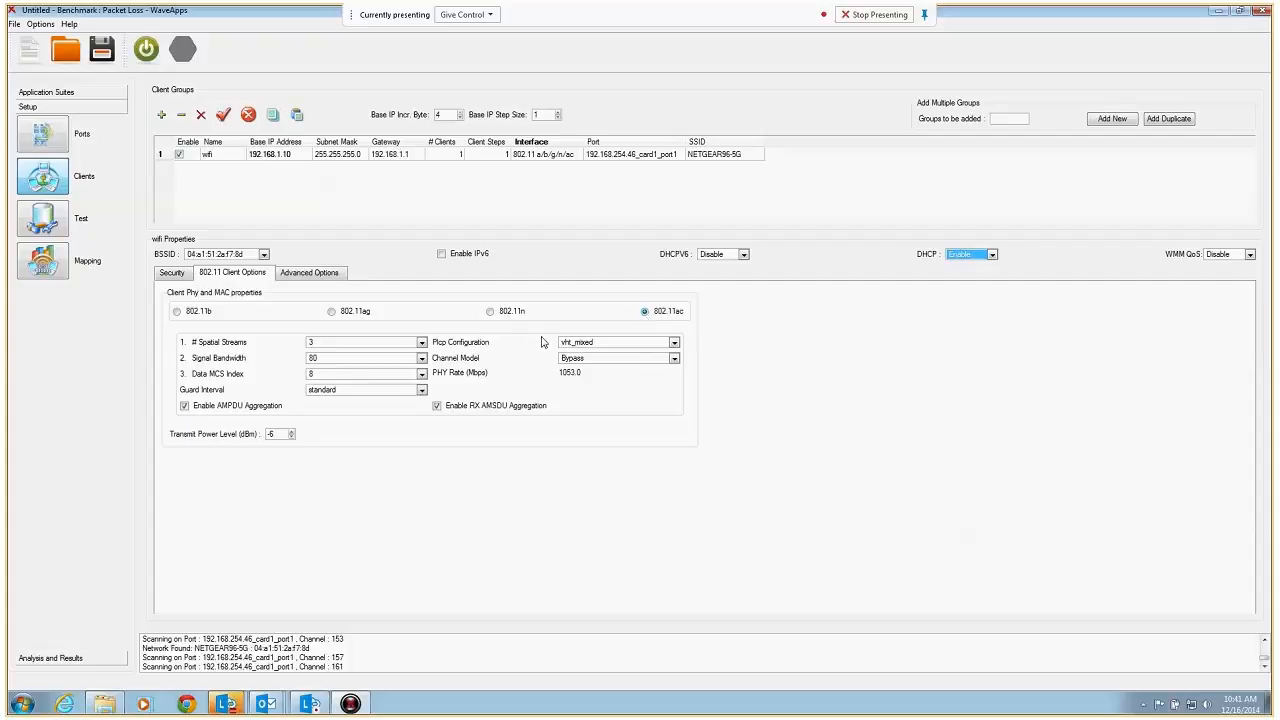
left_click(489, 313)
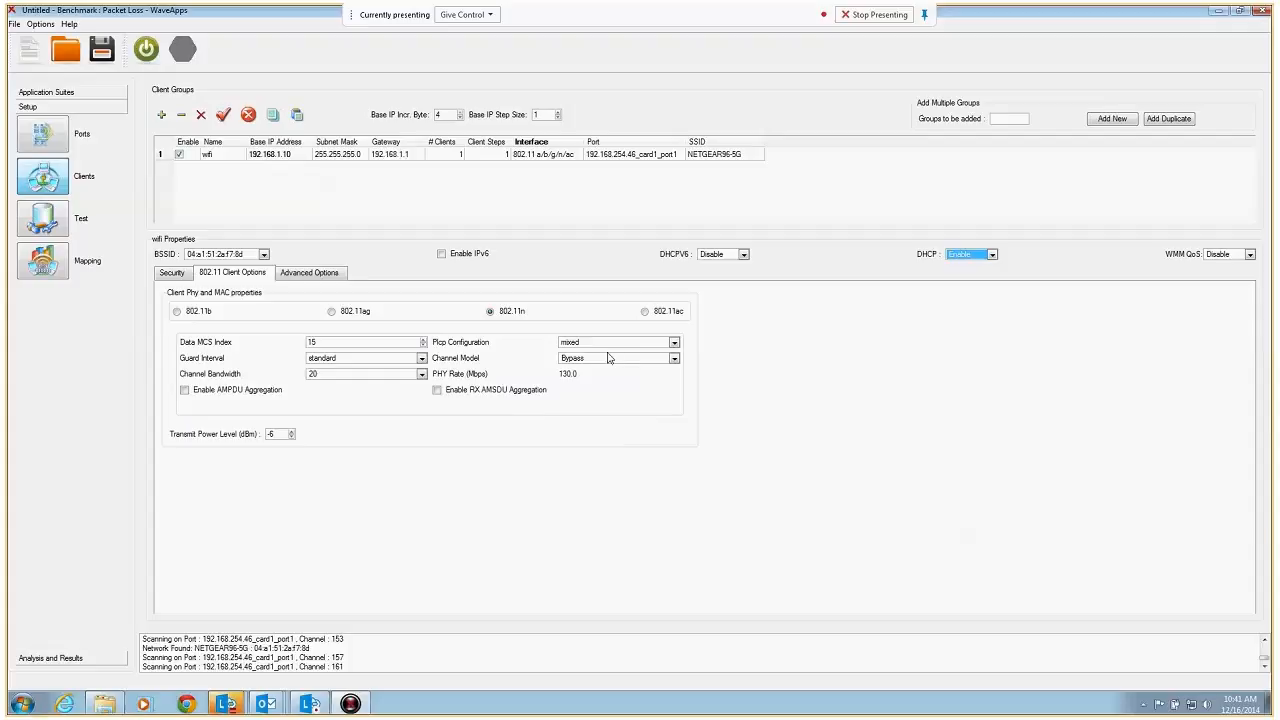
left_click(645, 312)
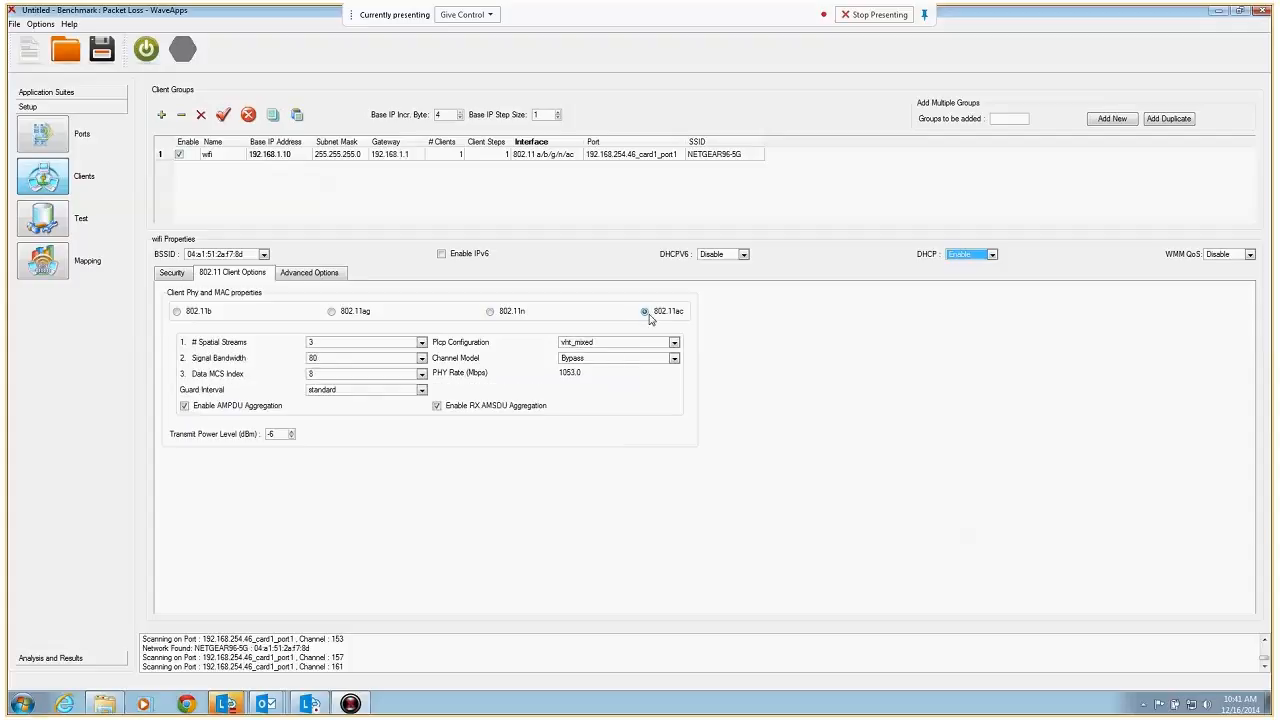
Set the wifi group's signal bandwidth to 80, data MCS index to 9, guard interval to short and channel model to Bypass
left_click(422, 359)
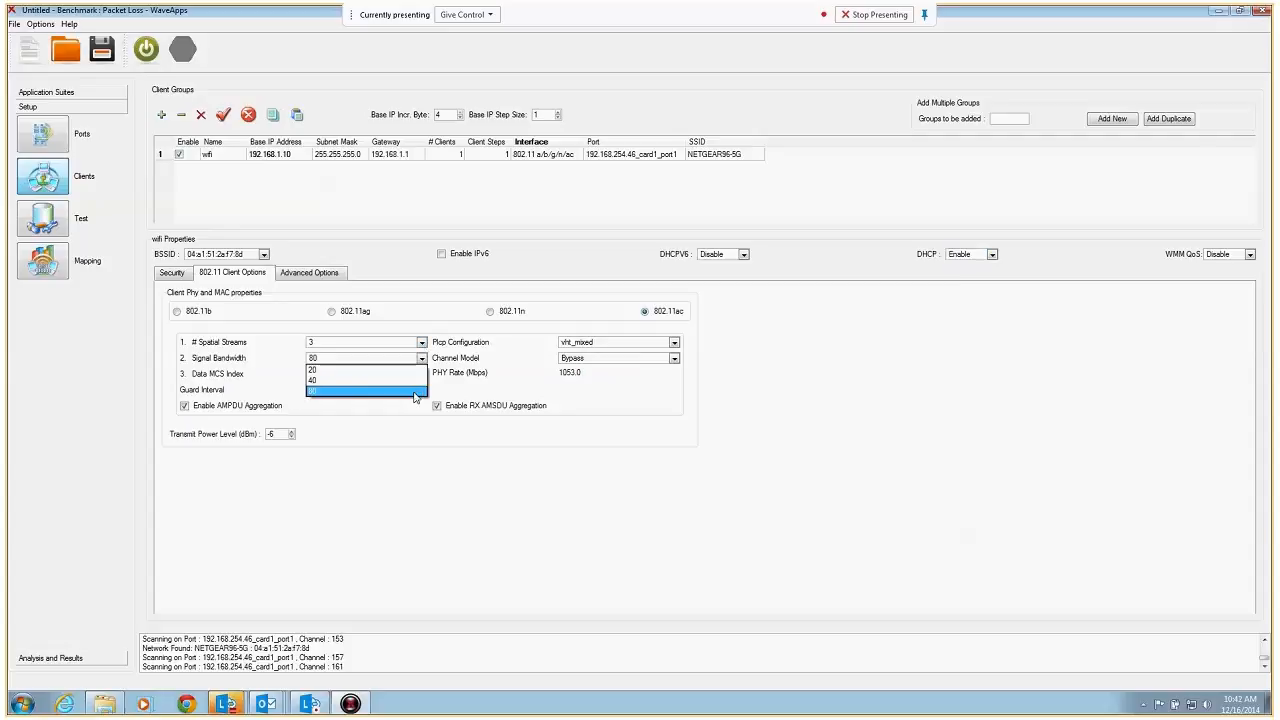
left_click(415, 391)
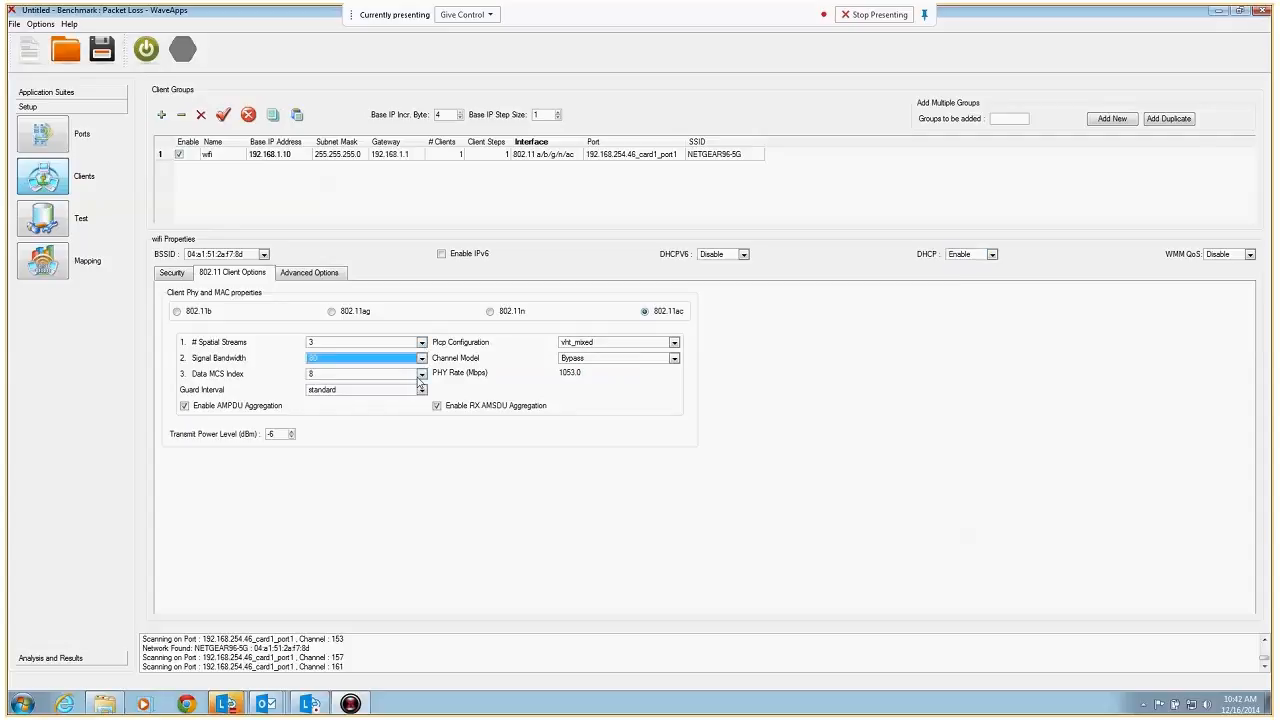
left_click(422, 374)
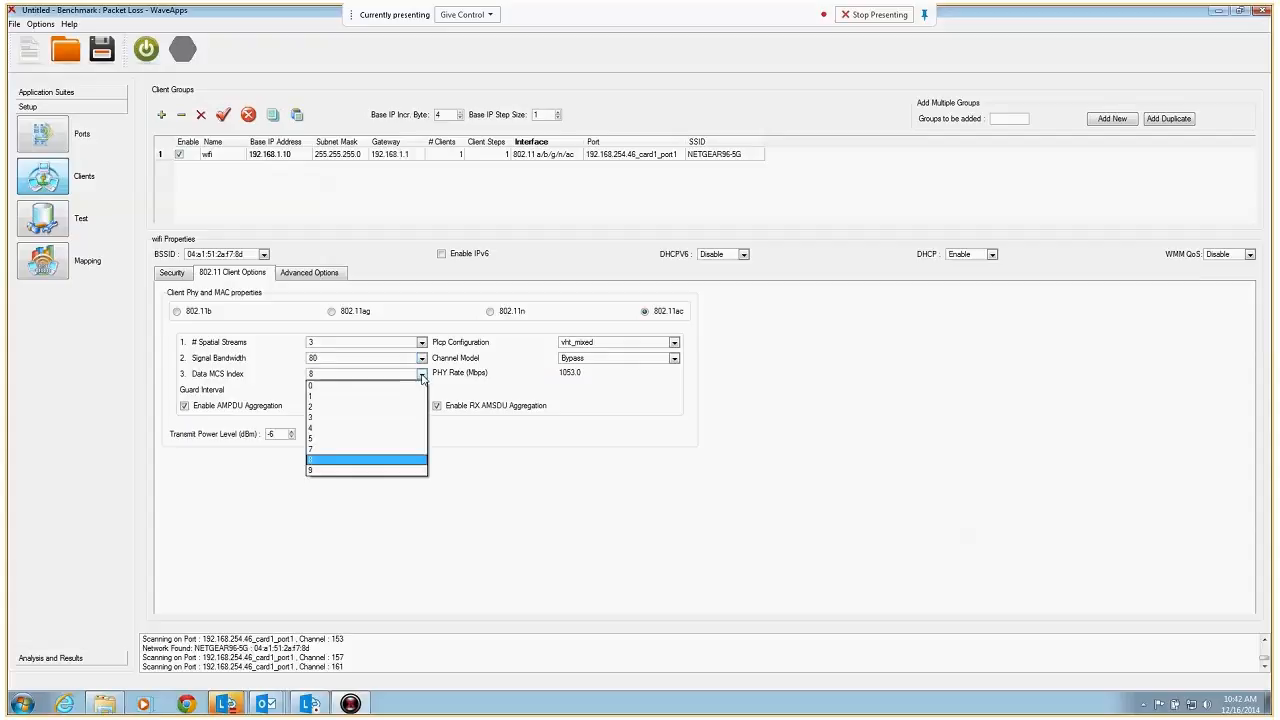
left_click(386, 471)
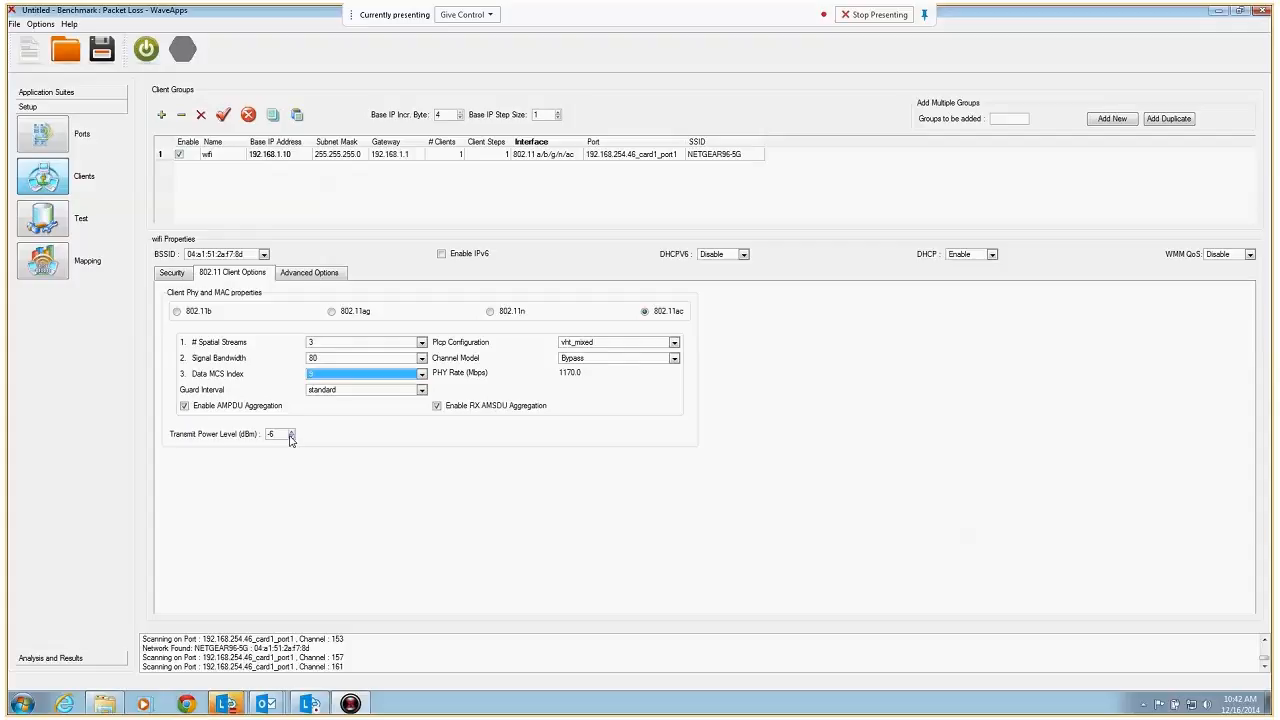
left_click(346, 392)
left_click(300, 413)
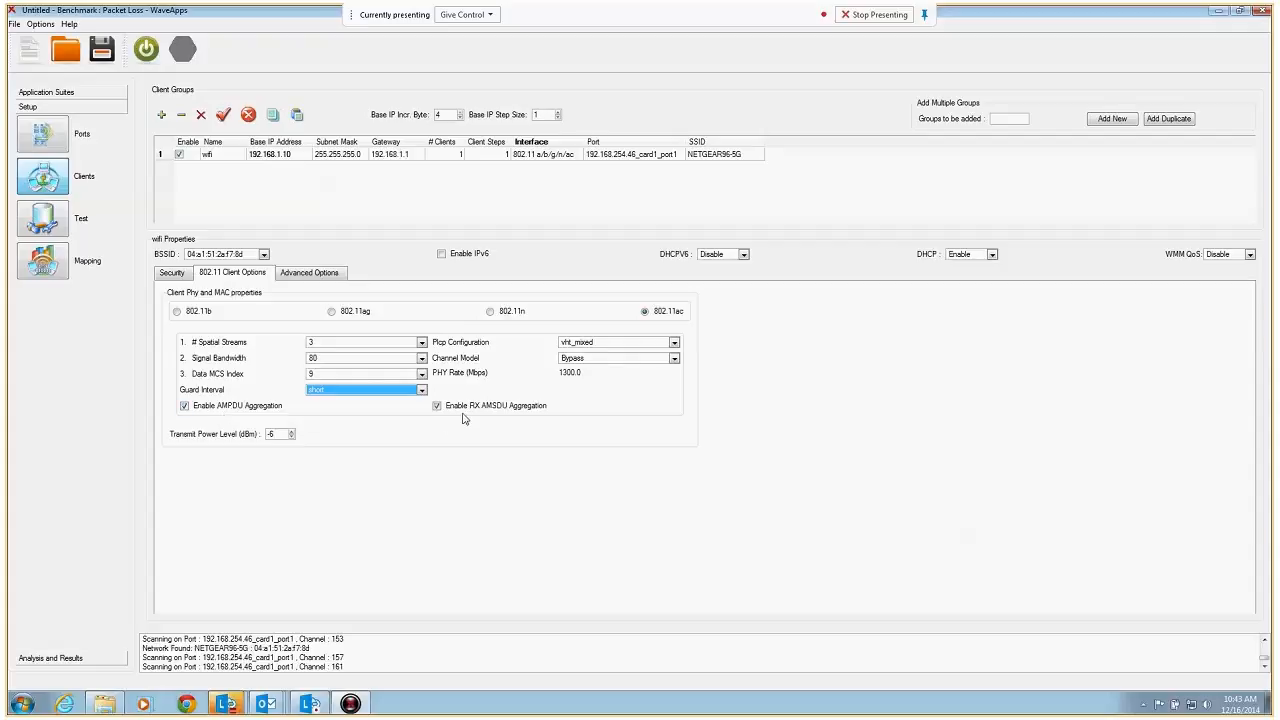
left_click(614, 359)
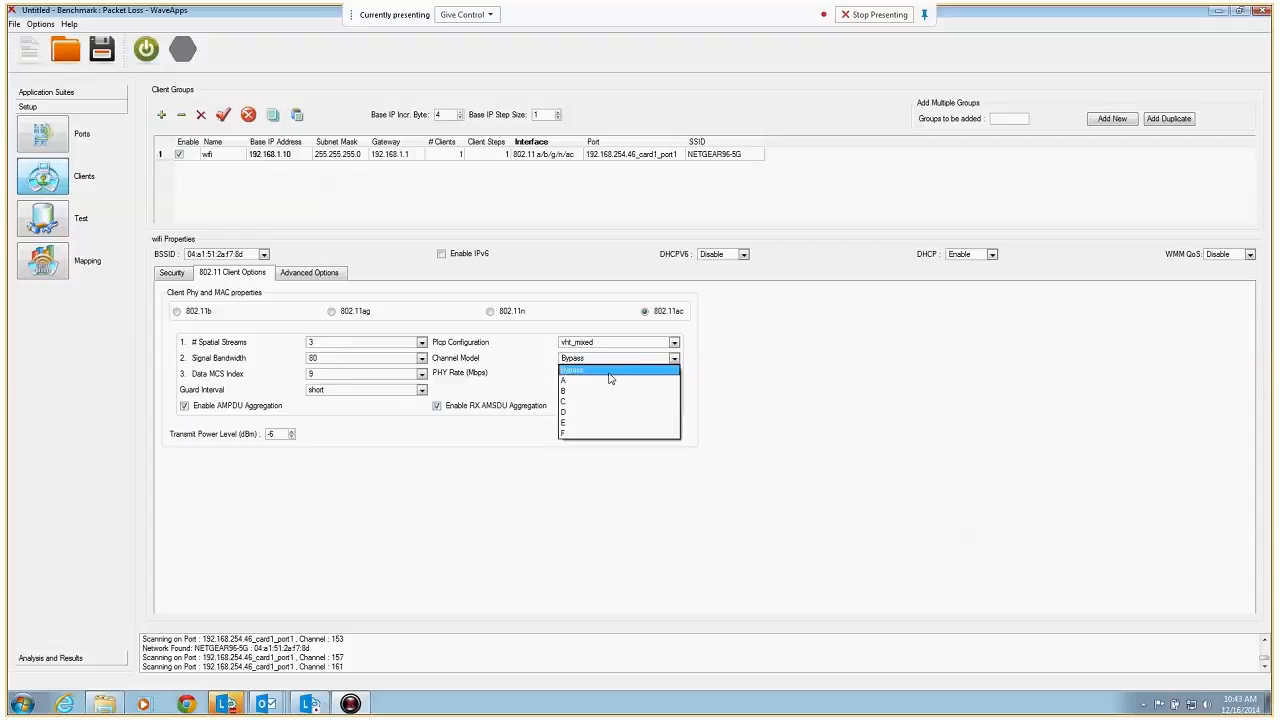
left_click(610, 374)
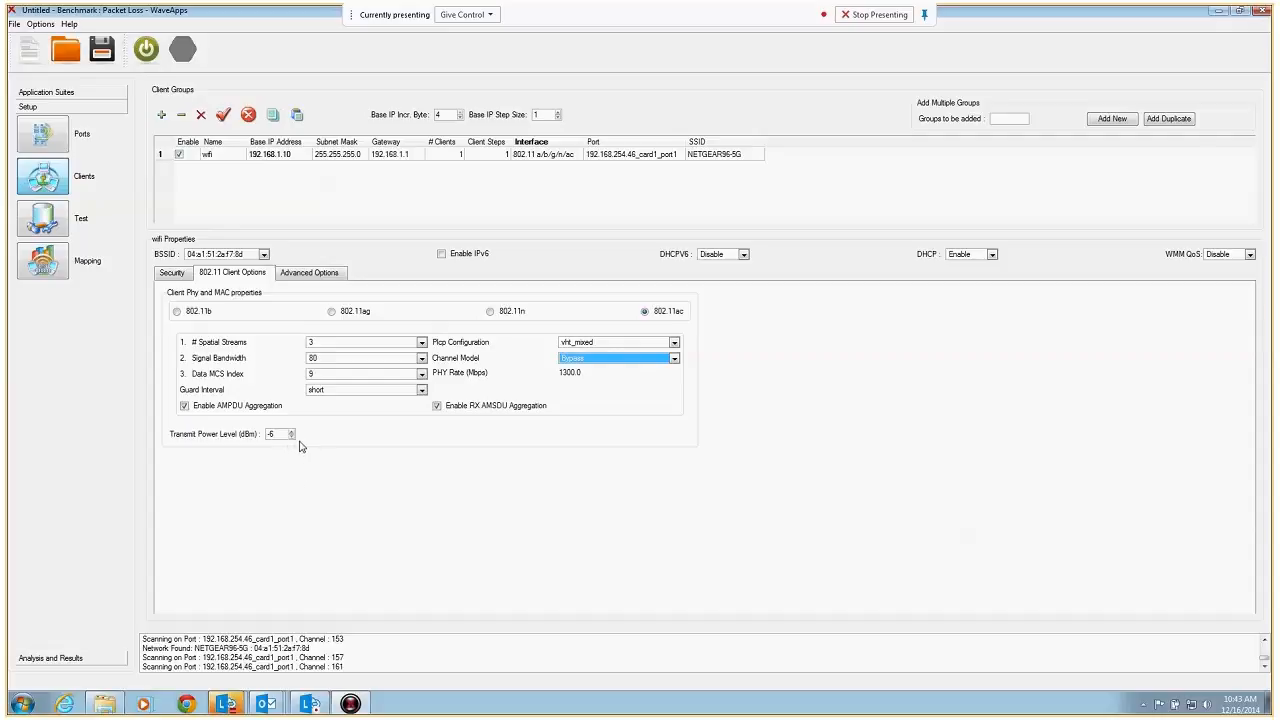
Try the WPA-EAP-AKA-CCMP security method for the wifi group, return it to None and view the advanced options
left_click(174, 274)
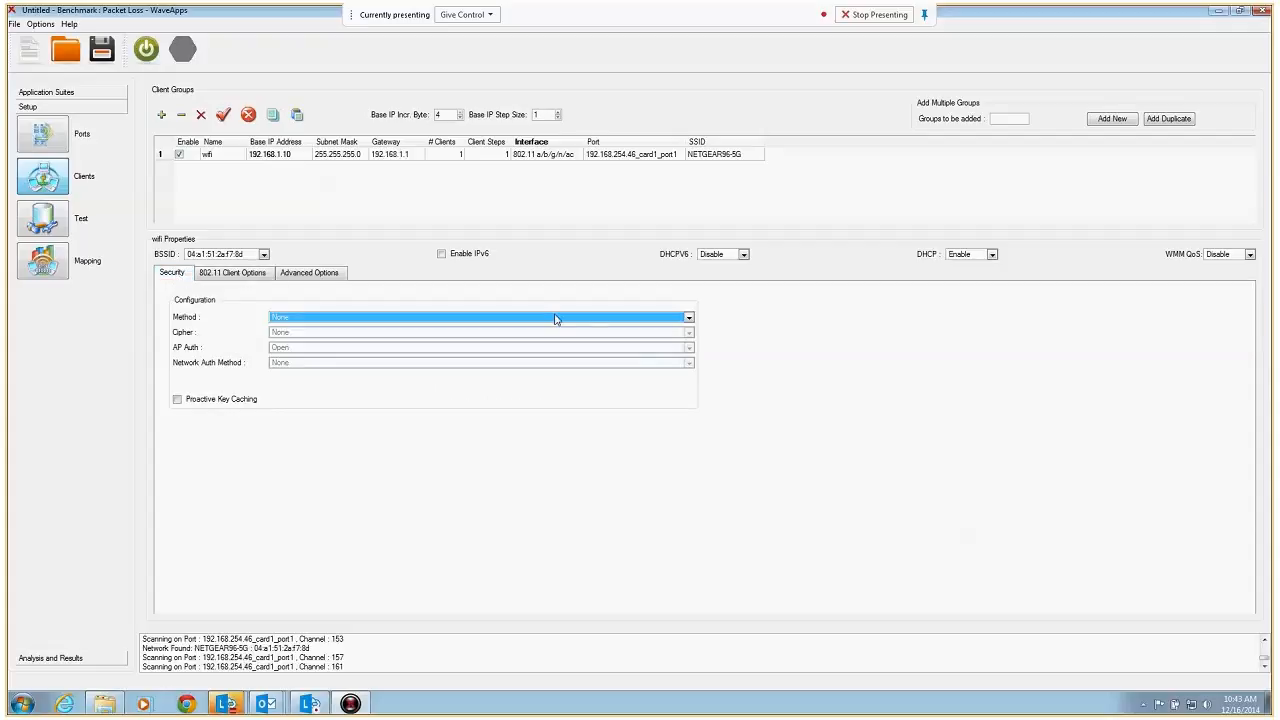
left_click(689, 318)
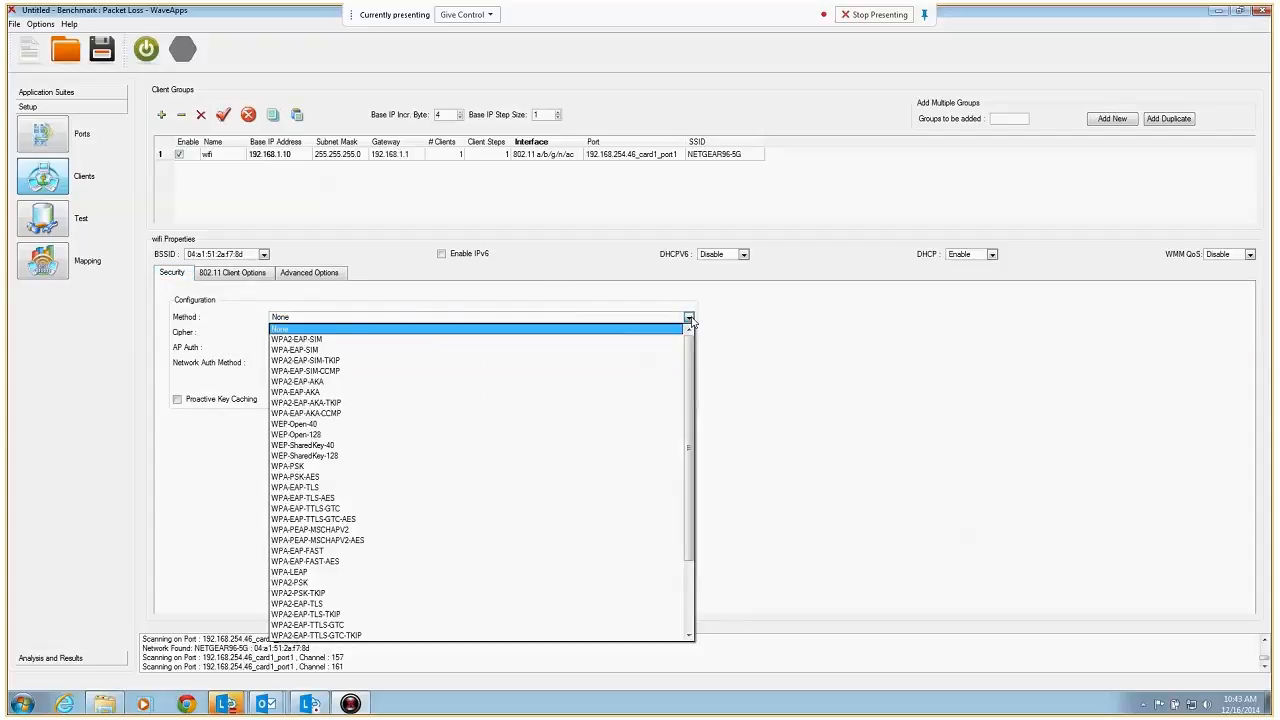
left_click(672, 413)
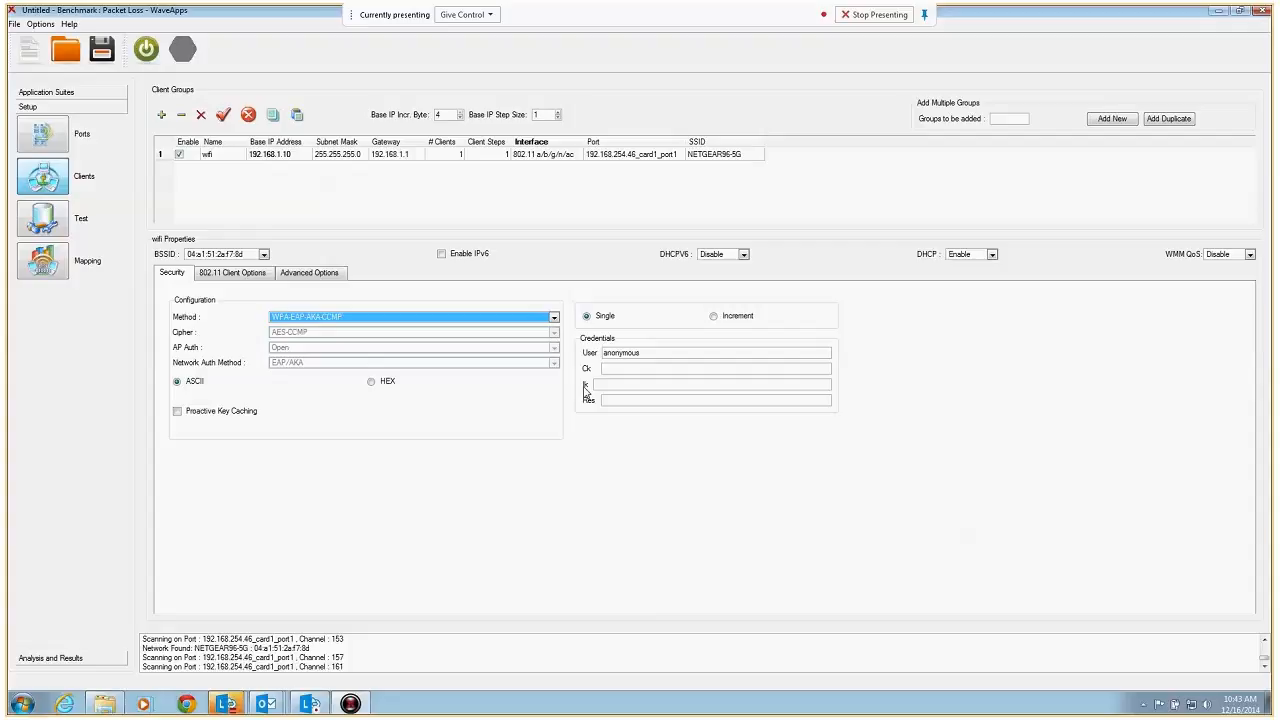
left_click(555, 318)
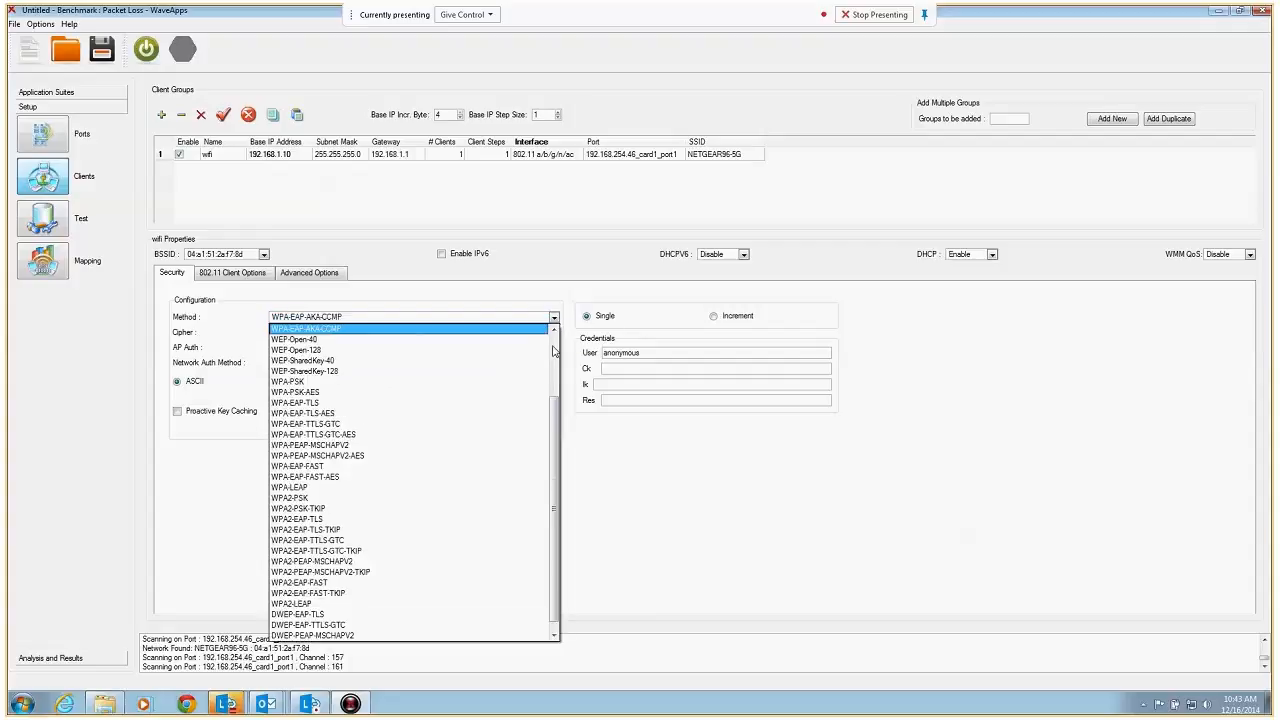
left_click_drag(555, 418, 555, 340)
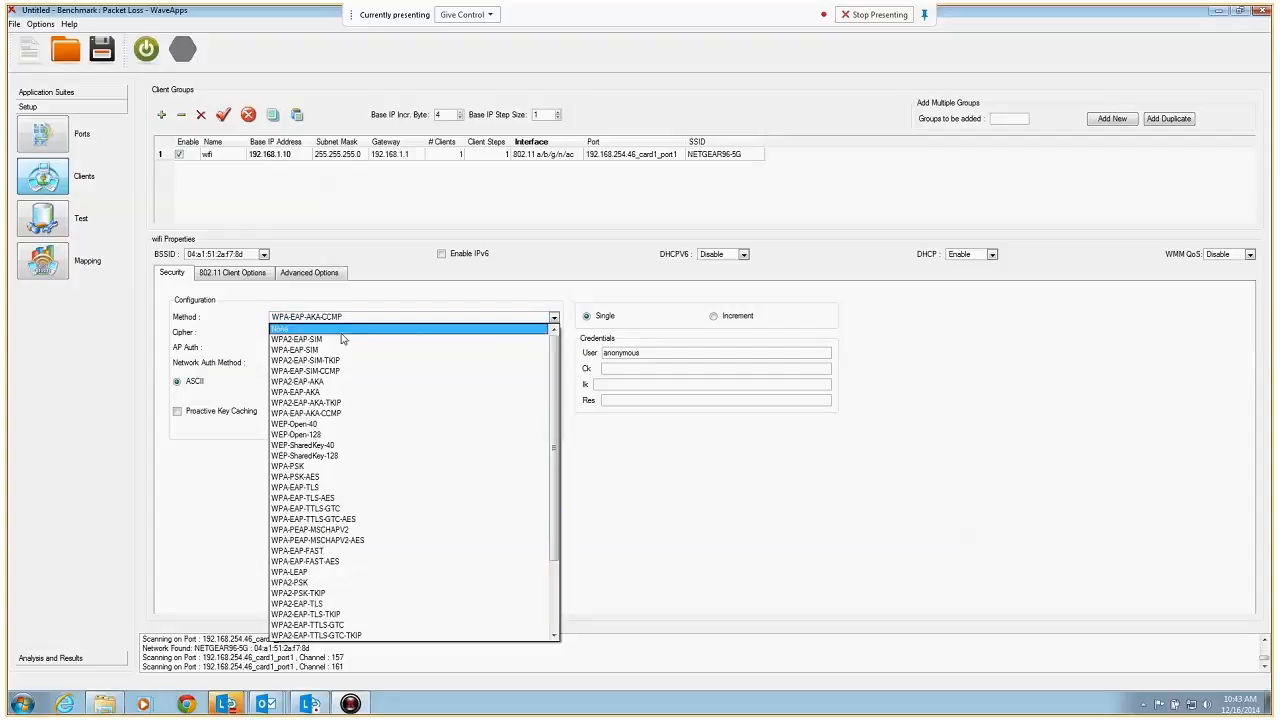
left_click(340, 337)
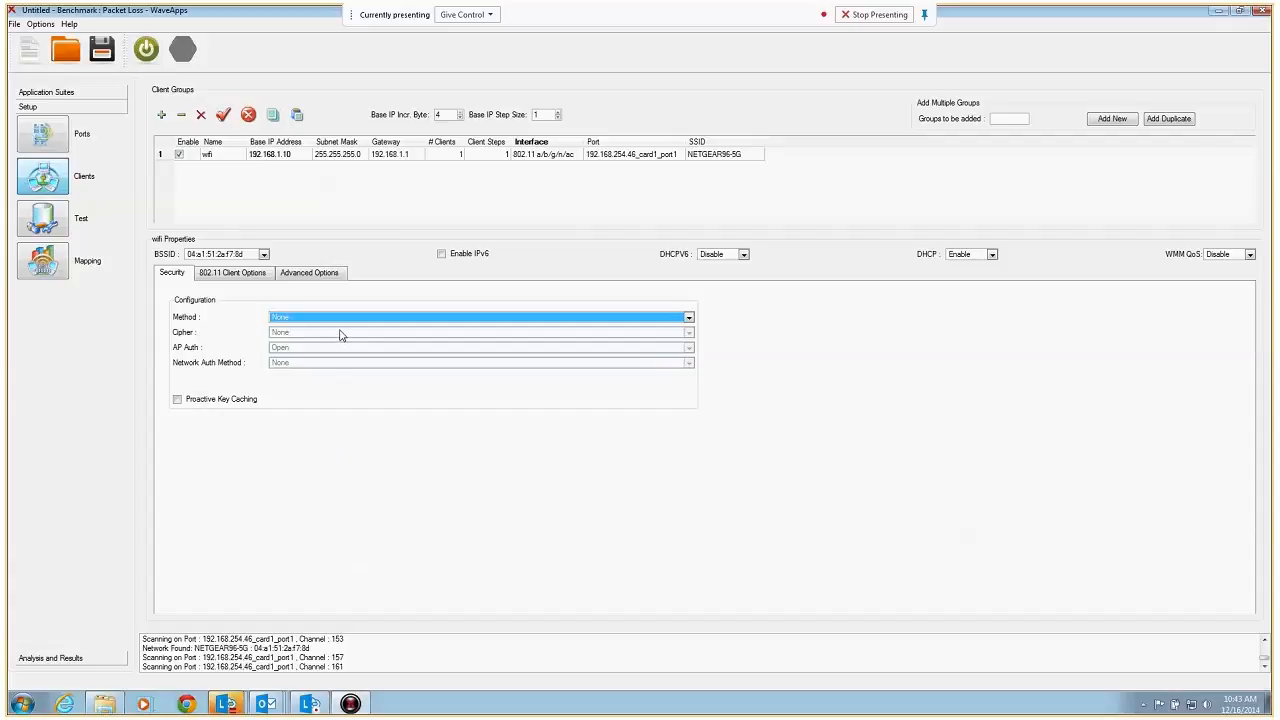
left_click(294, 276)
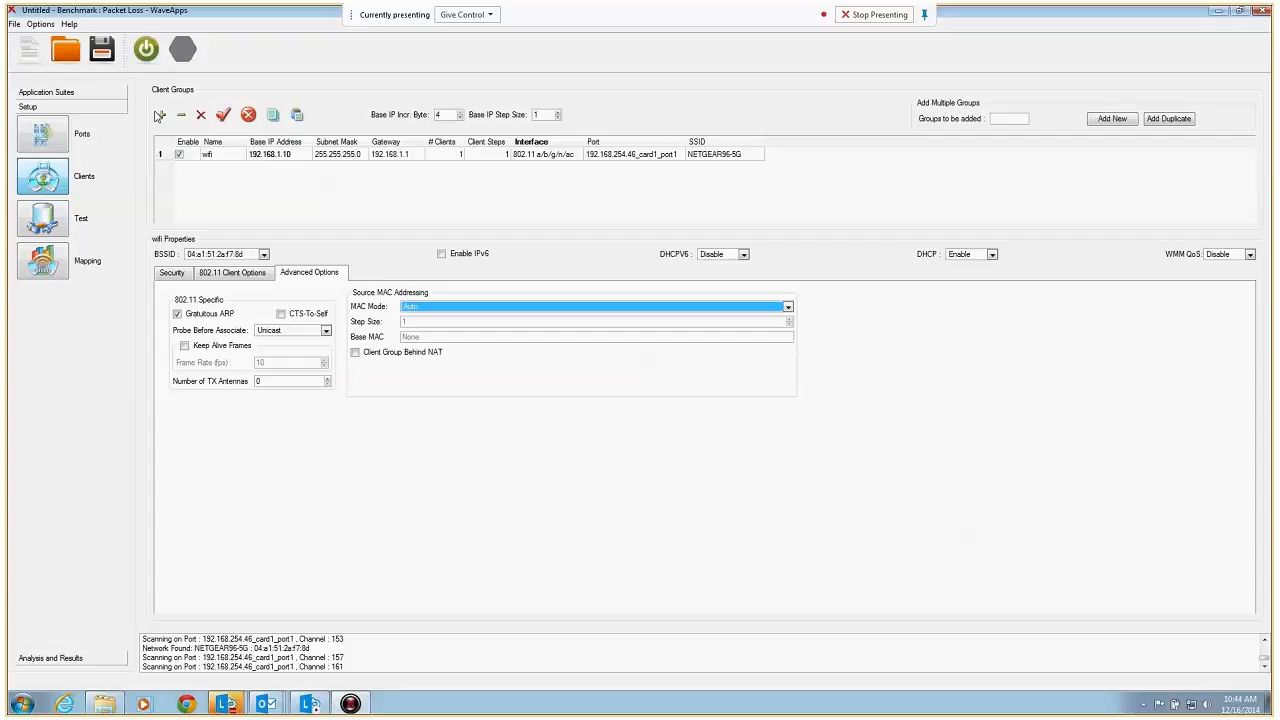
Add a second client group named eth with the 802.3 Ethernet interface and DHCP enabled
left_click(161, 114)
left_click(225, 168)
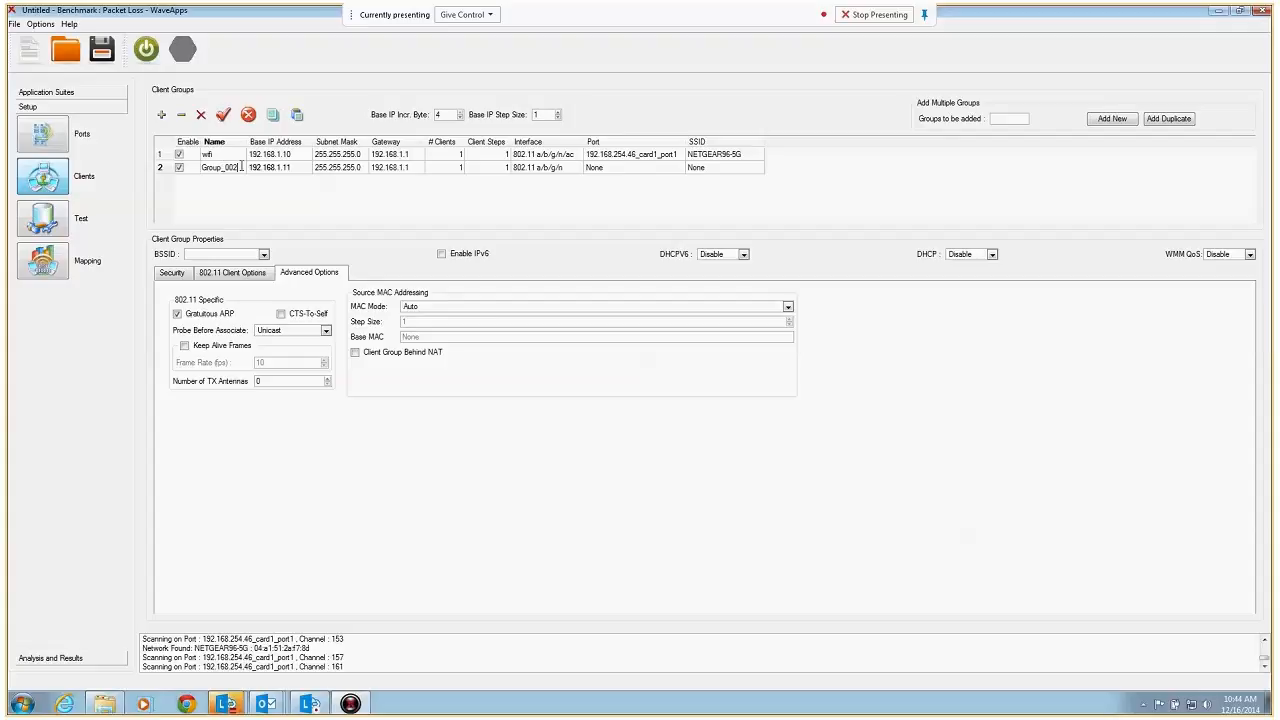
type("eth")
left_click(576, 169)
left_click(576, 168)
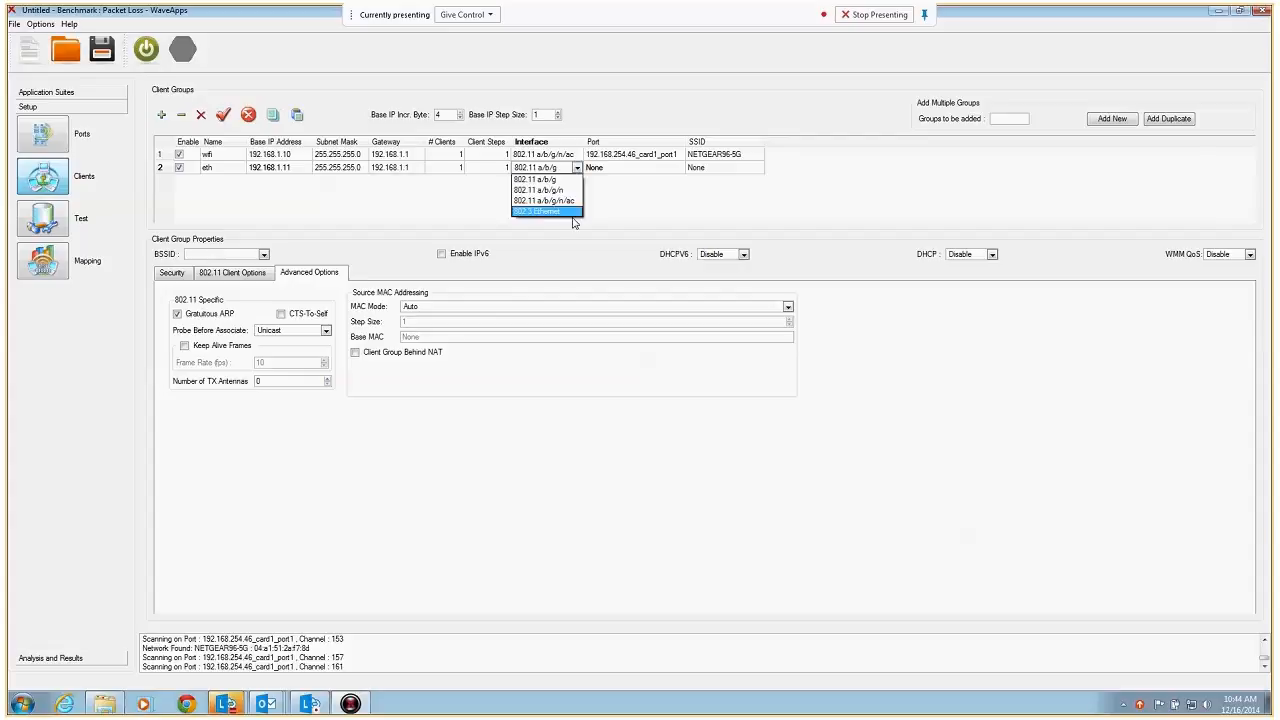
left_click(545, 211)
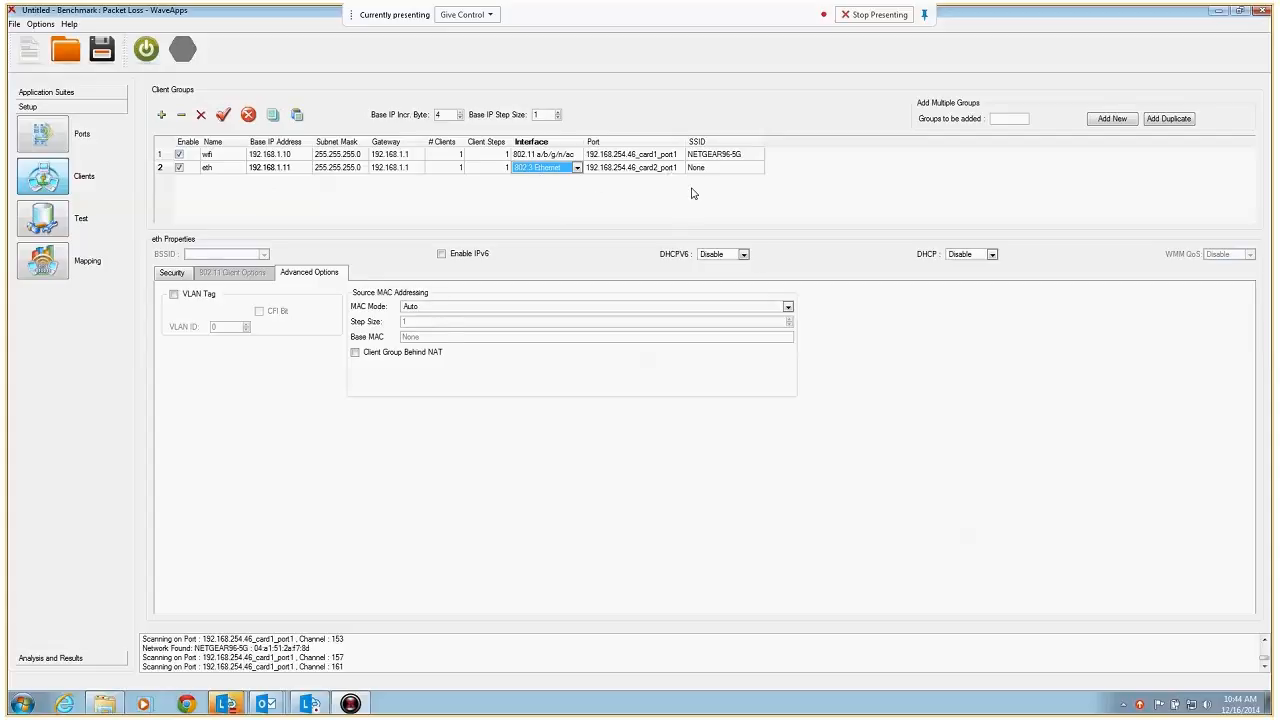
left_click(992, 256)
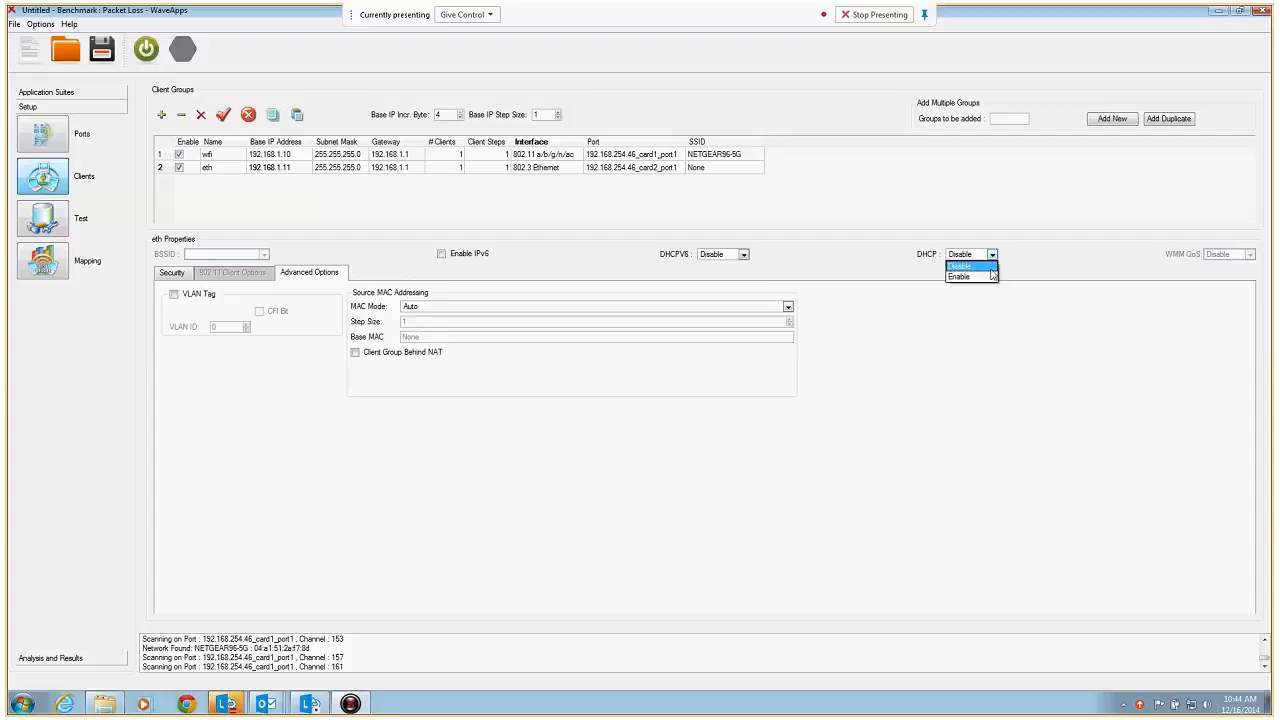
left_click(988, 276)
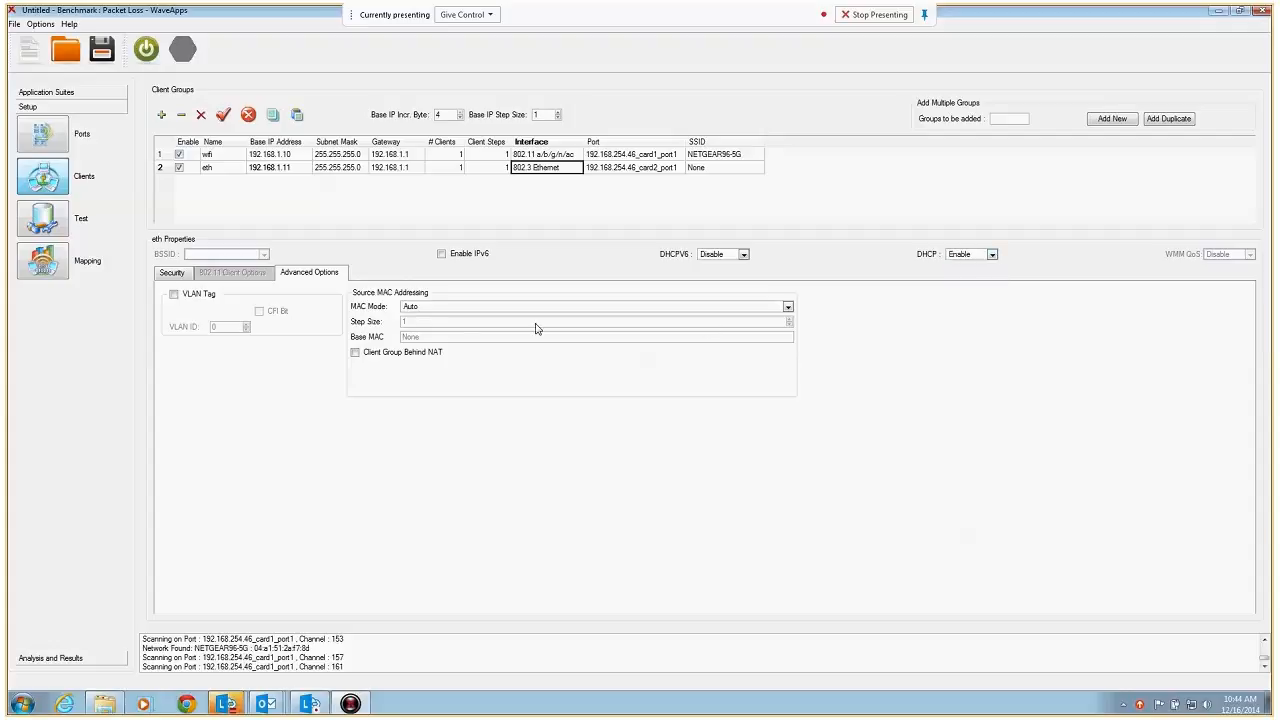
Review the eth group's network authentication methods, keeping None, and its advanced options
left_click(175, 274)
left_click(322, 315)
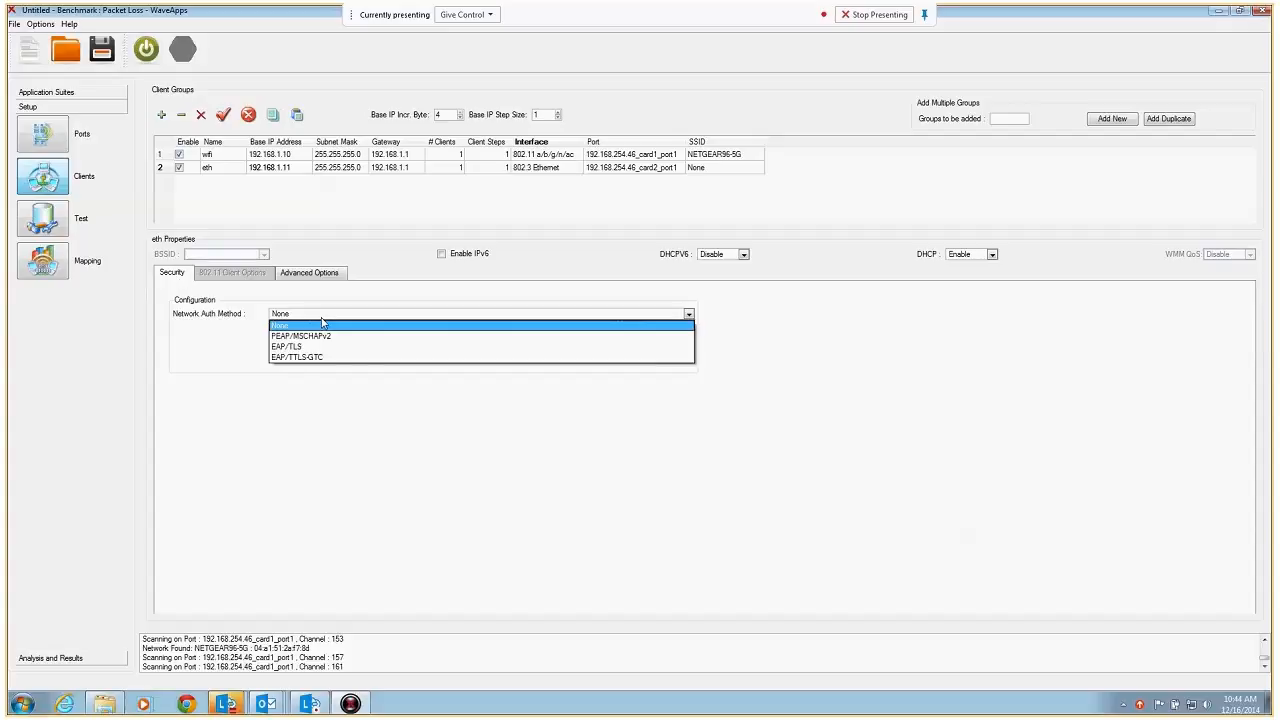
left_click(322, 325)
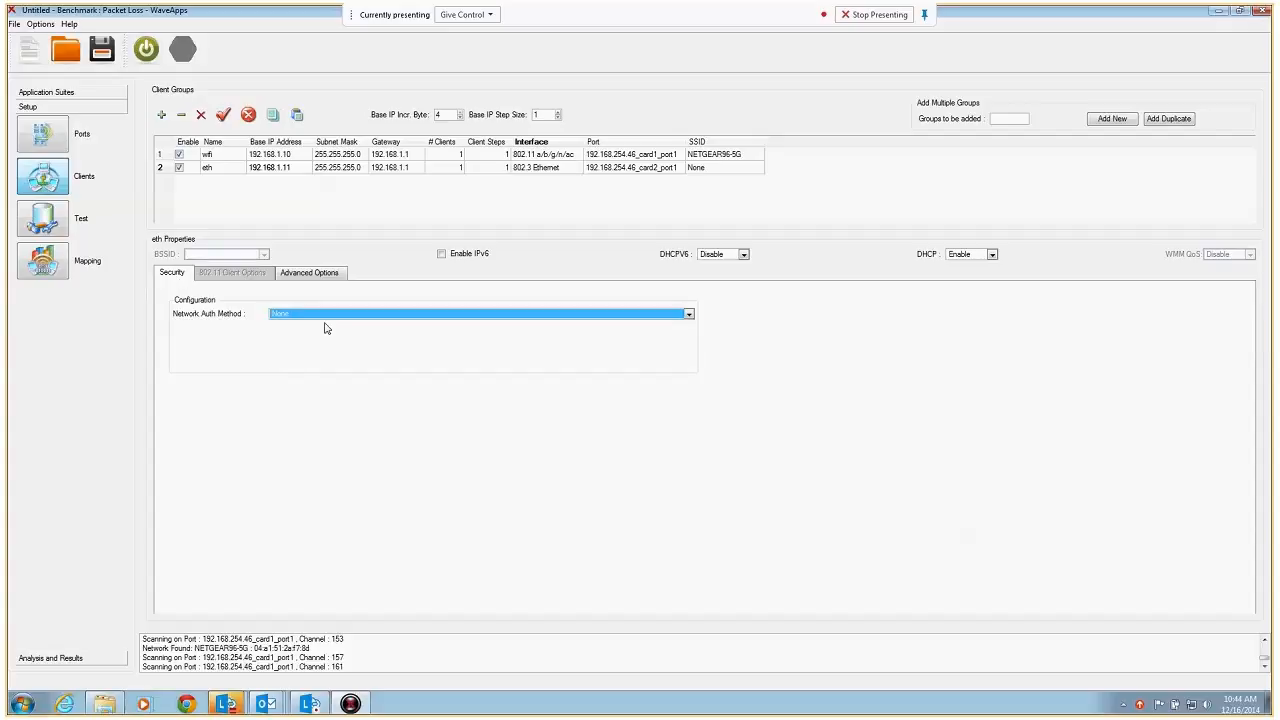
left_click(319, 275)
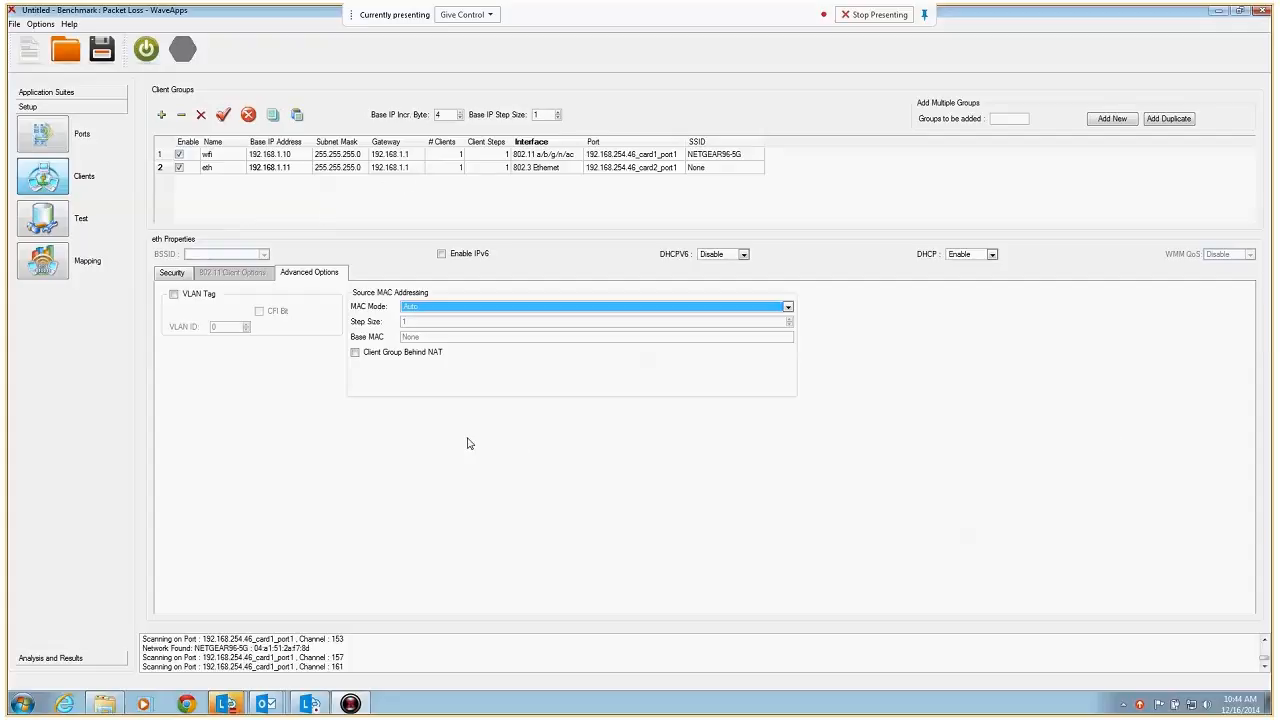
Check the properties of the card1 Wi-Fi port and return to the client group configuration
left_click(45, 132)
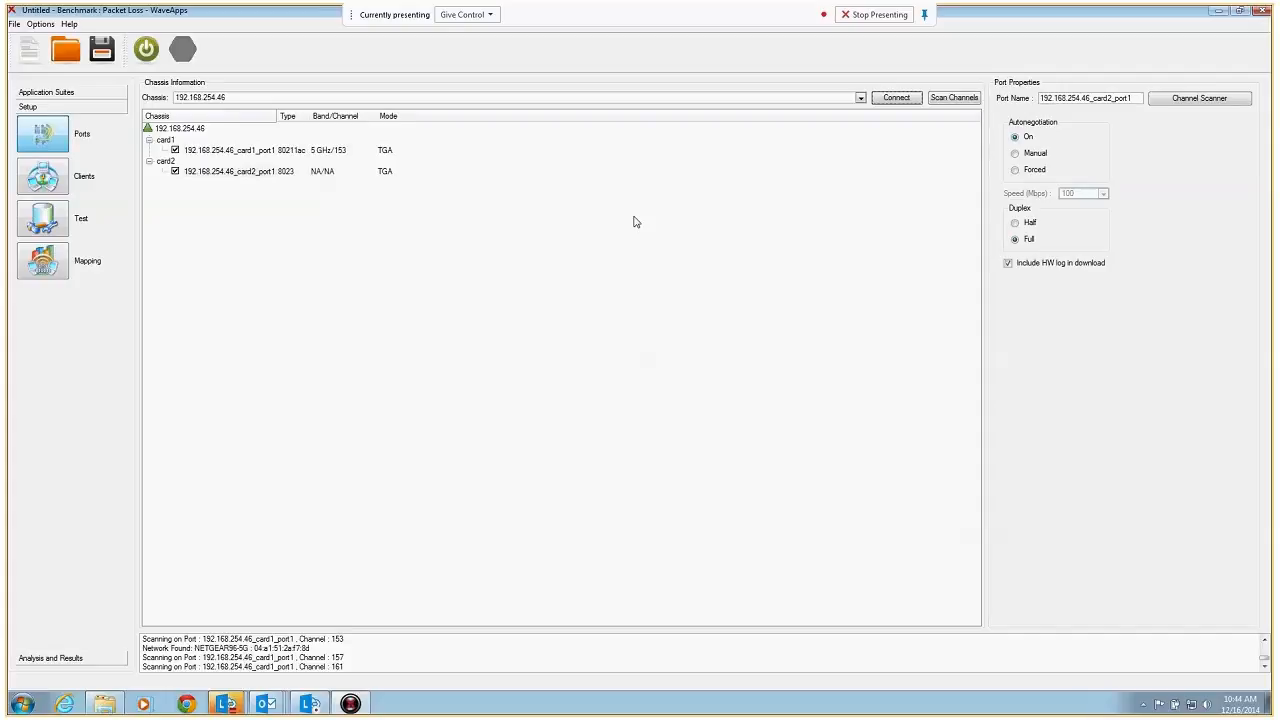
left_click(264, 151)
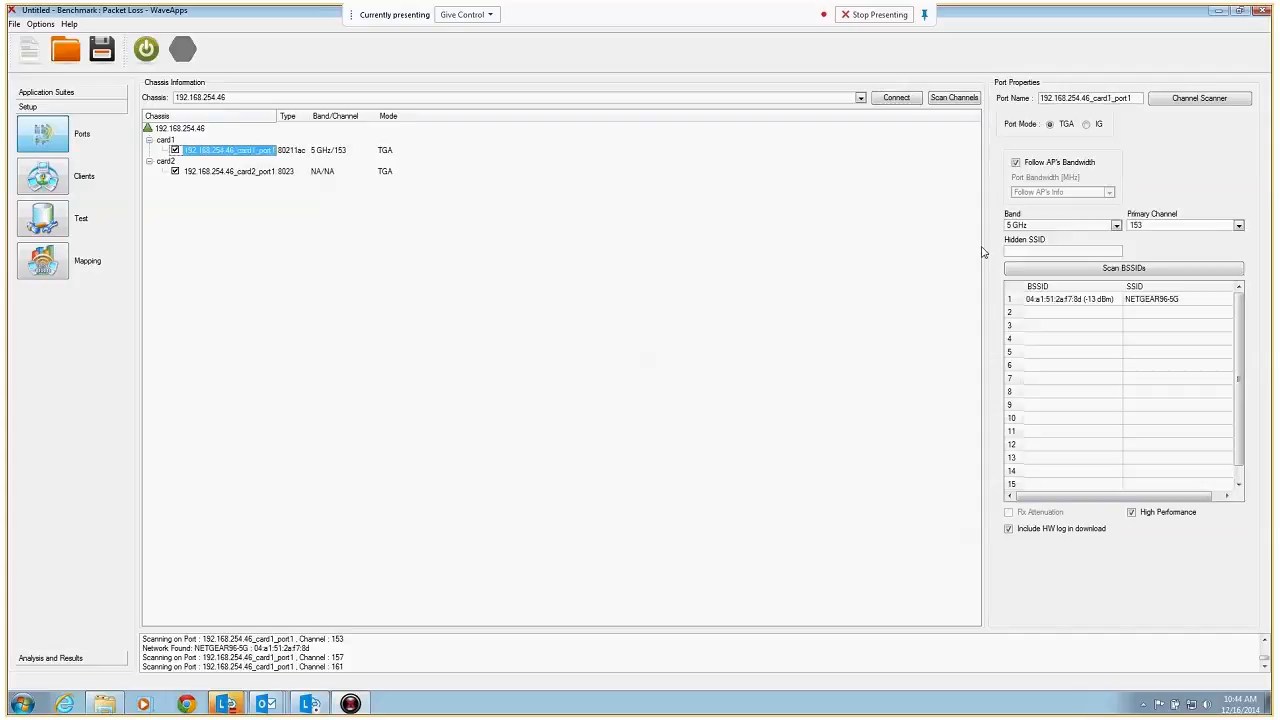
left_click(44, 178)
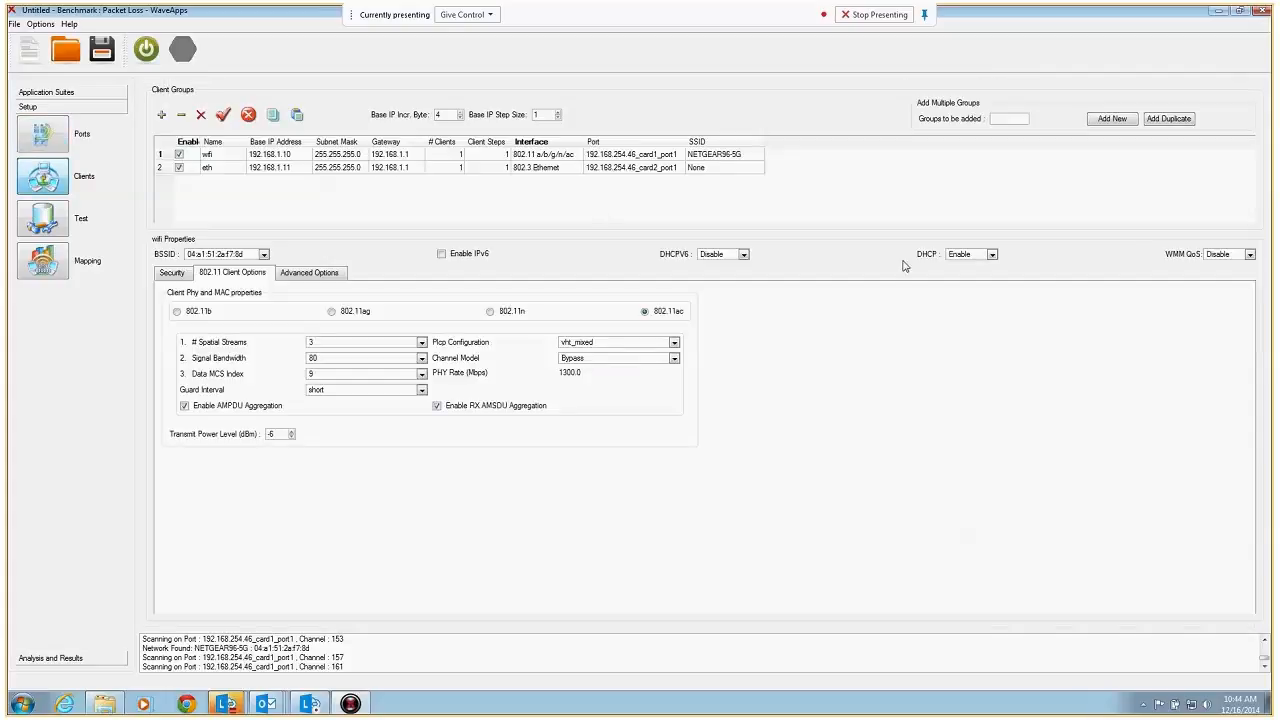